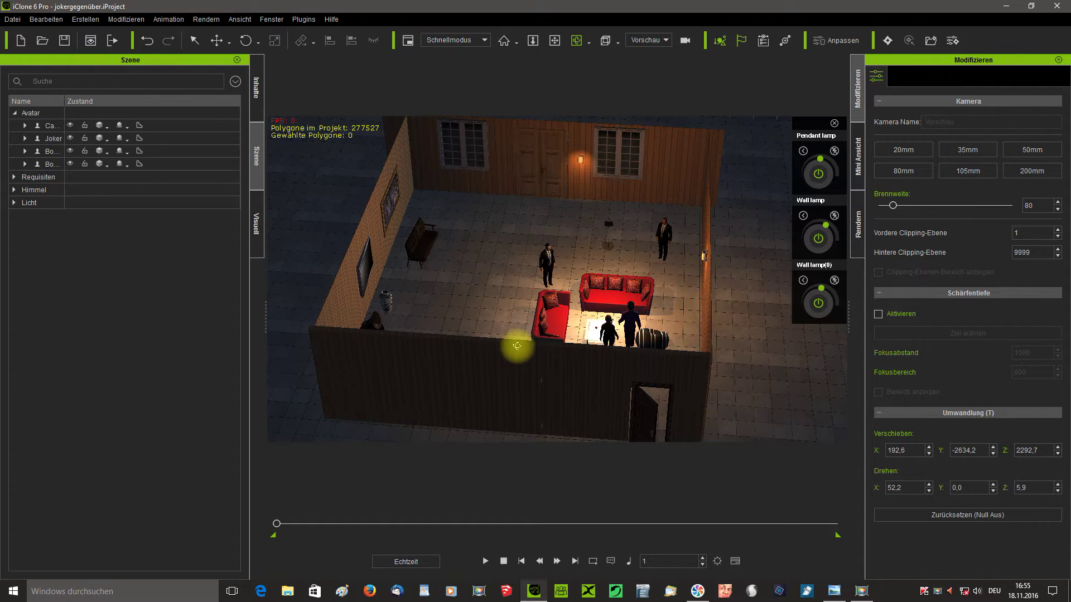
# - Create a new camera in the scene and reset its position and rotation to zero
pyautogui.moveTo(514, 346)
pyautogui.mouseDown(button='right')
pyautogui.moveTo(615, 312)
pyautogui.moveTo(510, 330)
pyautogui.moveTo(479, 348)
pyautogui.moveTo(500, 354)
pyautogui.mouseUp(button='right')
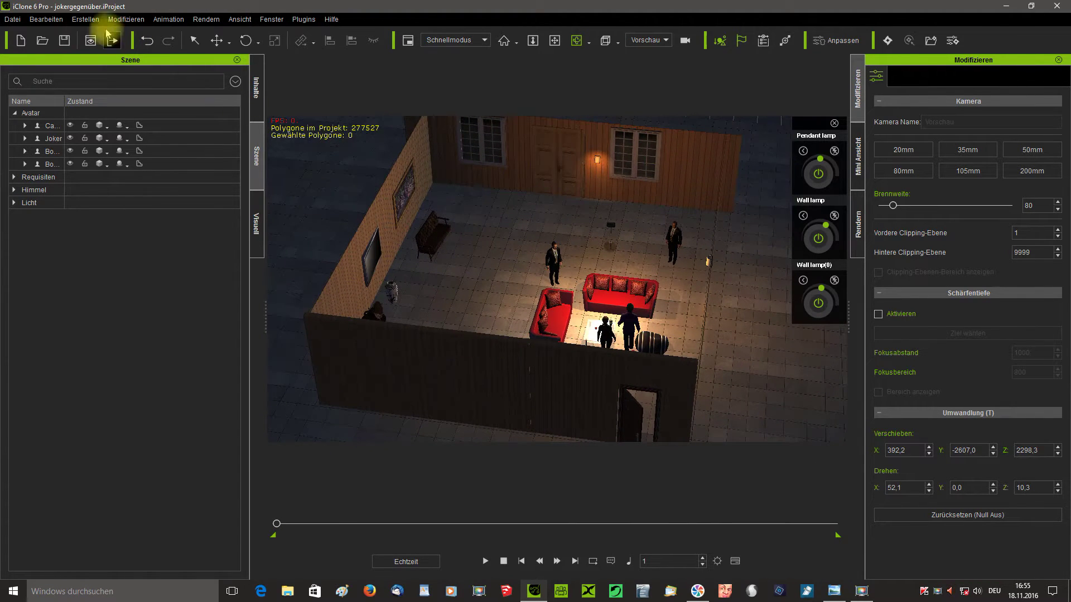
pyautogui.click(85, 19)
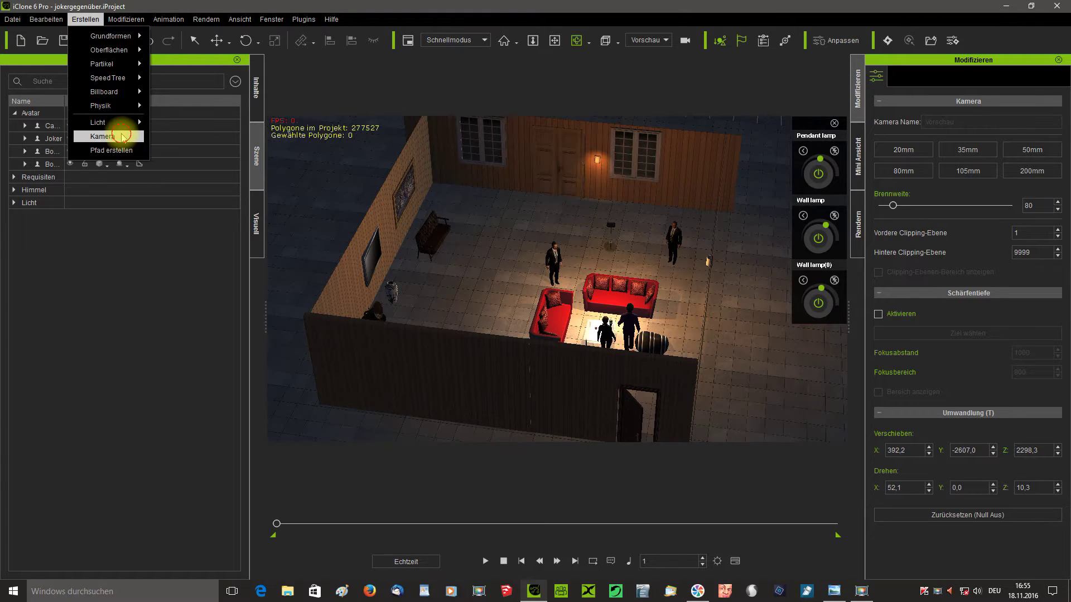
pyautogui.click(123, 138)
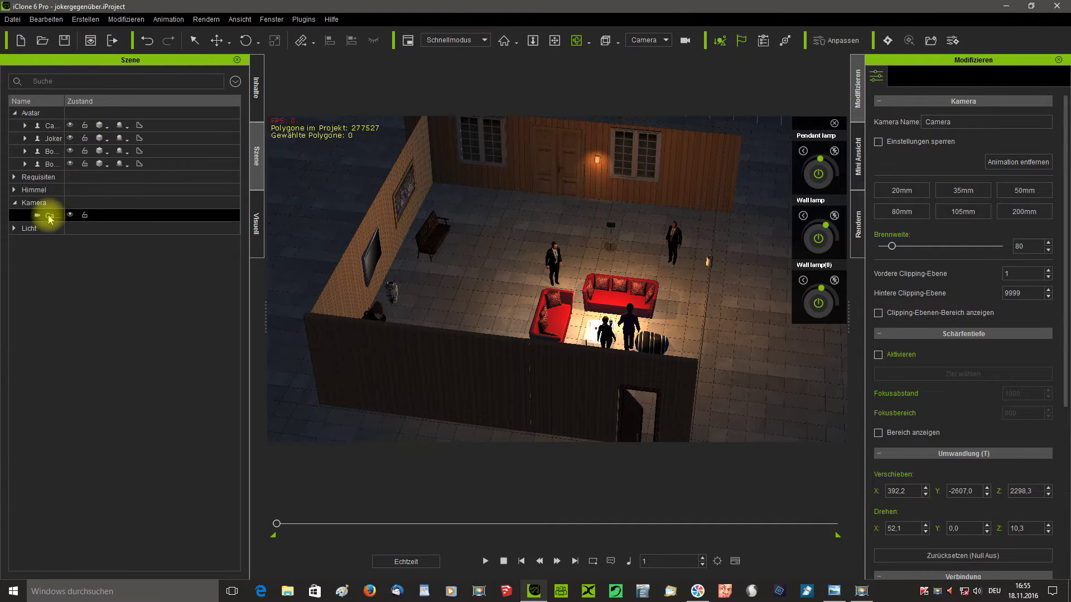
pyautogui.click(971, 556)
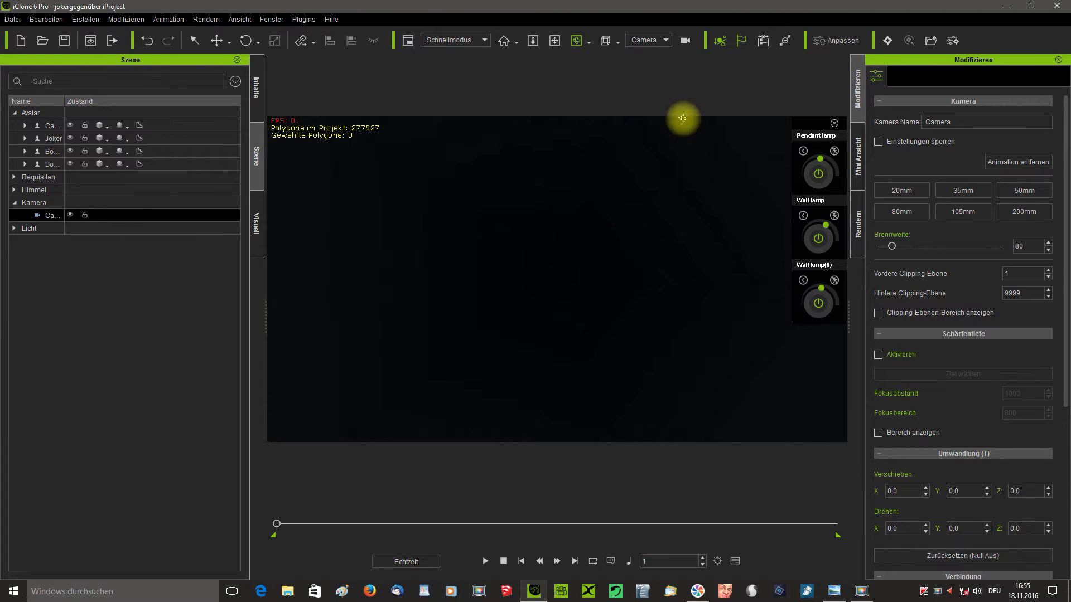
# - Return to the preview view and move the new camera outside the house to Y -720
pyautogui.click(656, 42)
pyautogui.click(647, 56)
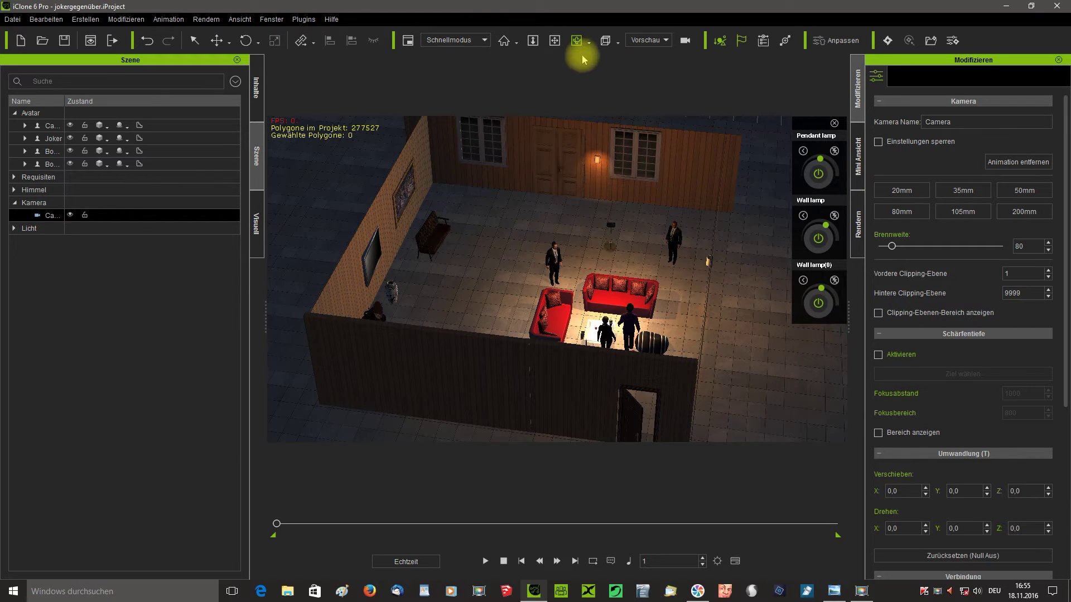
pyautogui.moveTo(685, 190); pyautogui.dragTo(538, 232, button='right')
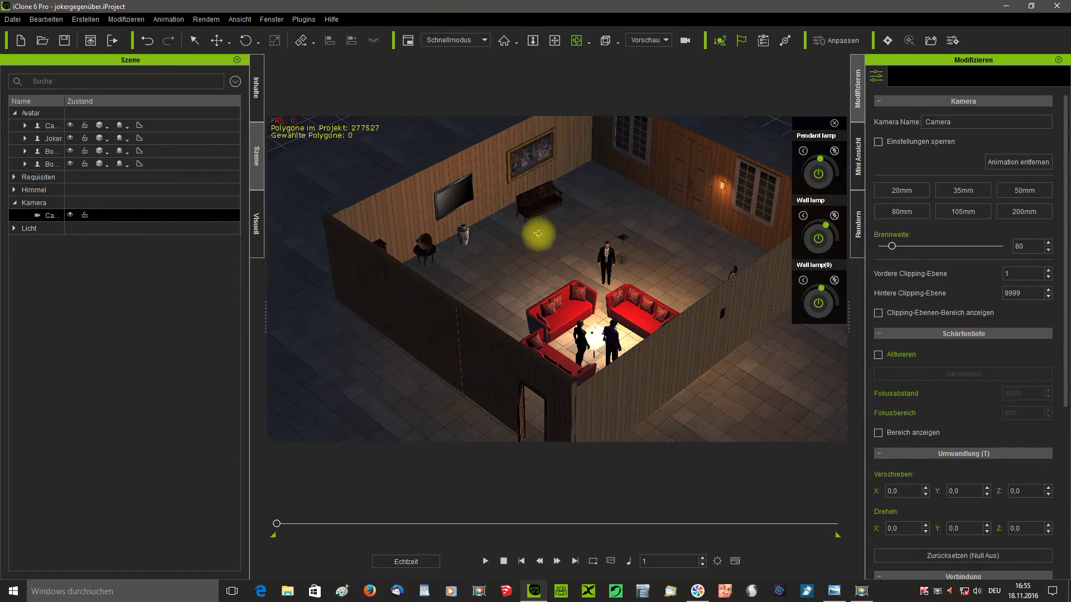
pyautogui.click(217, 41)
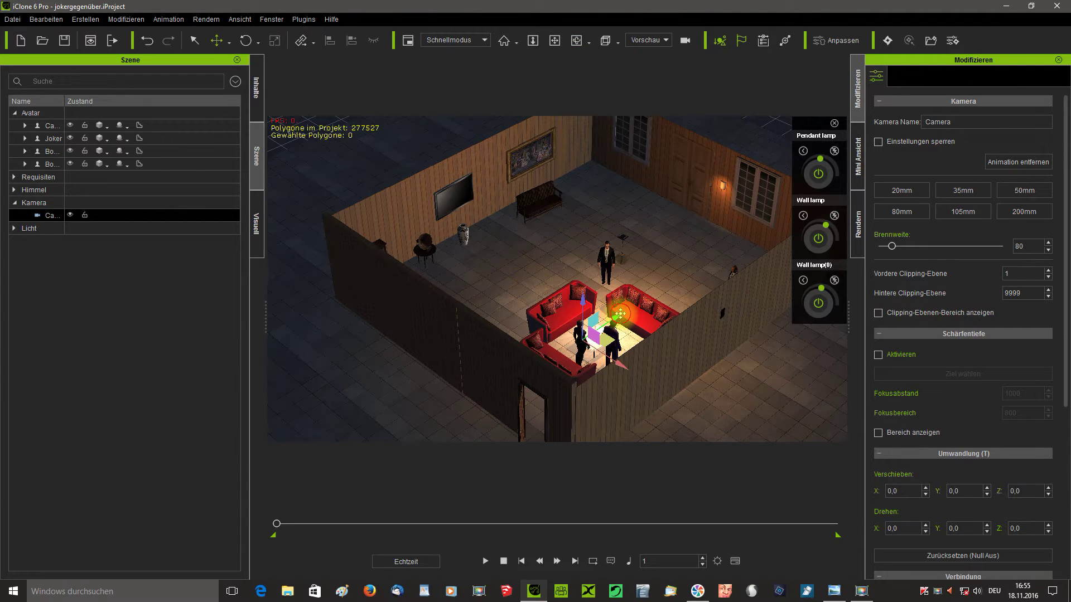
pyautogui.moveTo(620, 314); pyautogui.dragTo(476, 390)
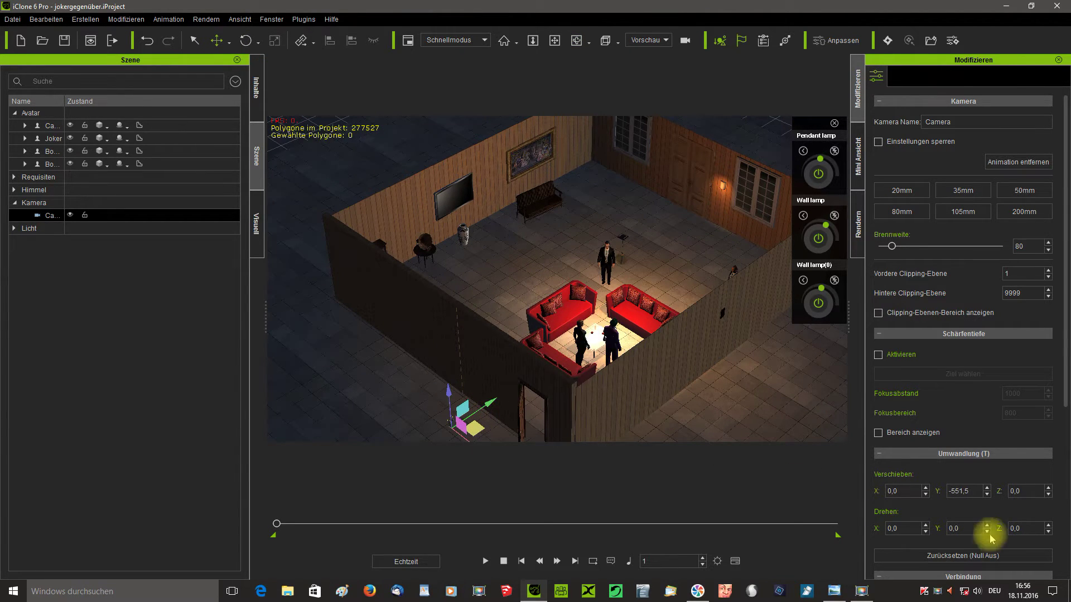
pyautogui.moveTo(976, 490); pyautogui.dragTo(925, 491)
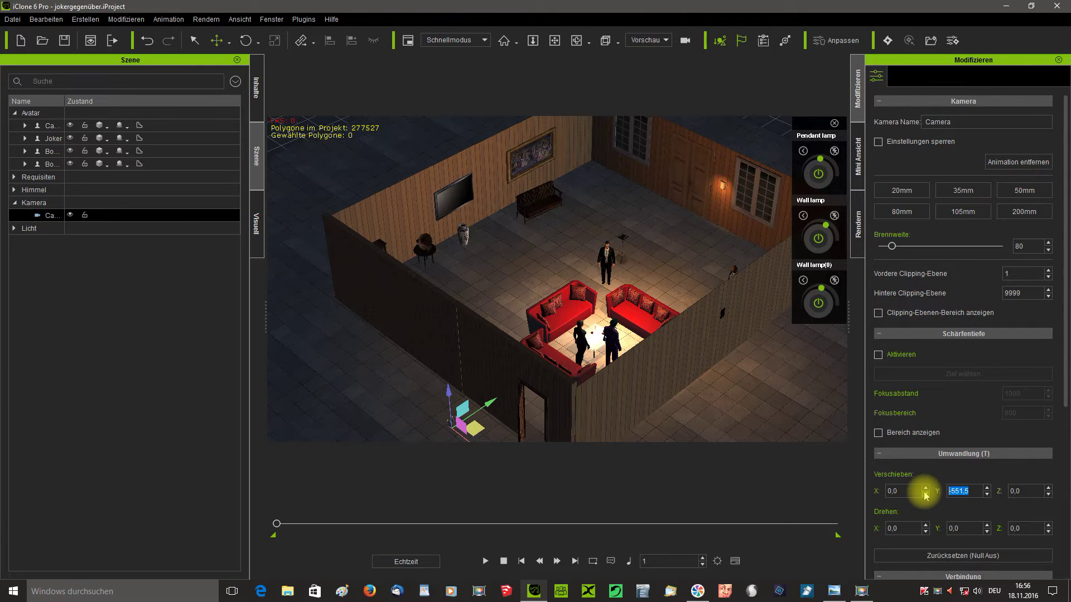
pyautogui.press('Return')
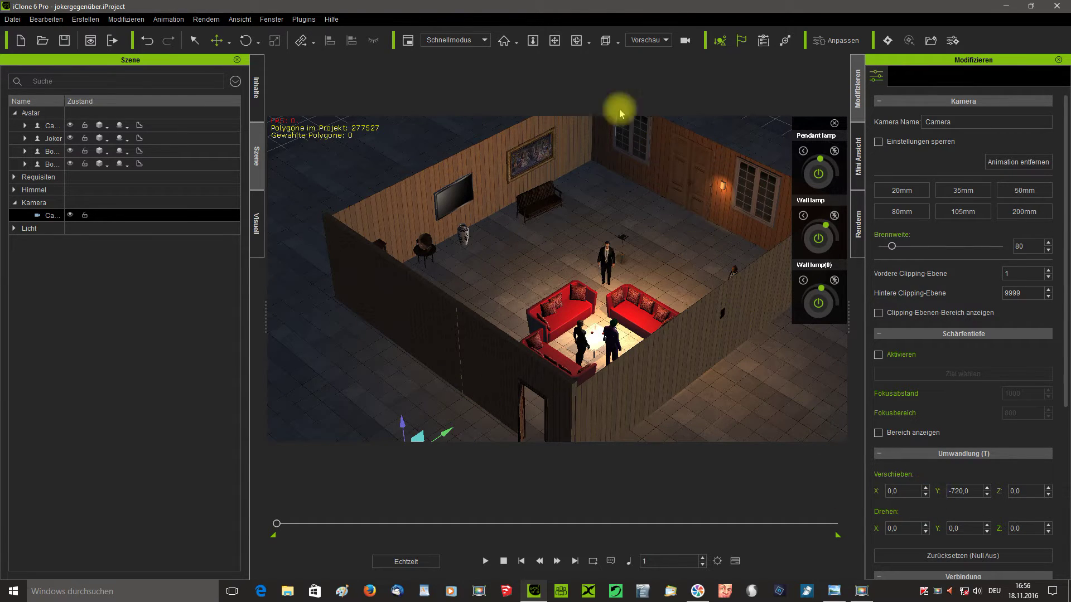
# - Set the camera's X rotation to 90 degrees
pyautogui.click(508, 44)
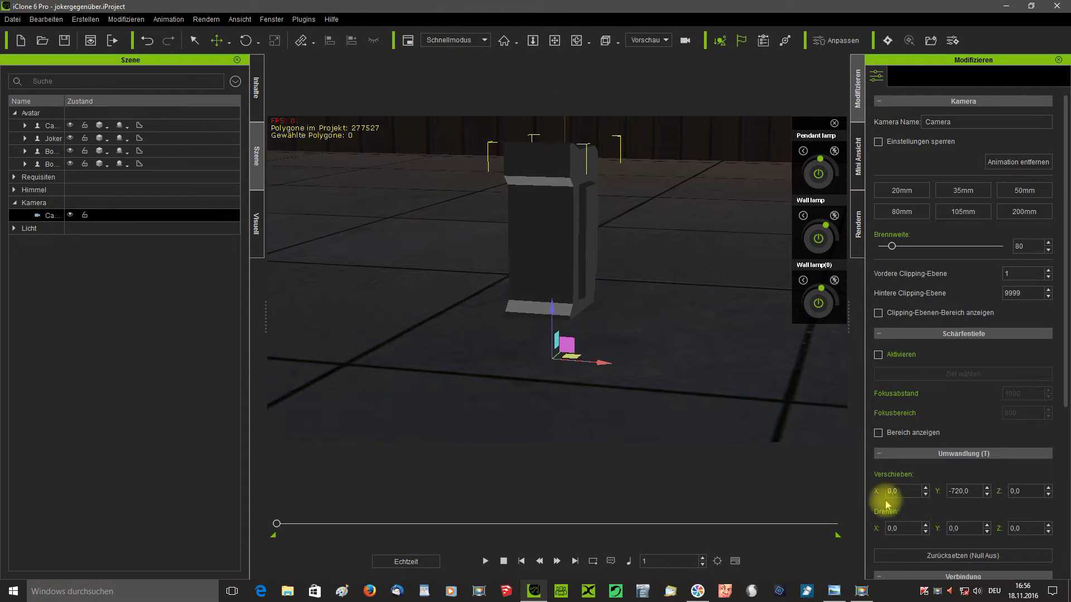
pyautogui.moveTo(904, 528); pyautogui.dragTo(866, 528)
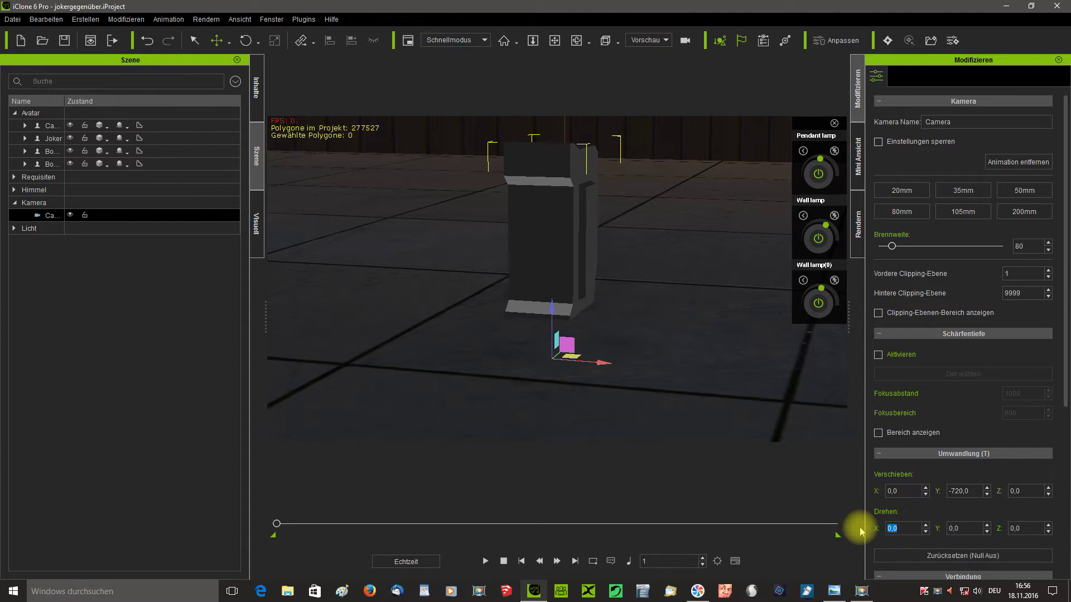
pyautogui.write('90')
pyautogui.press('Return')
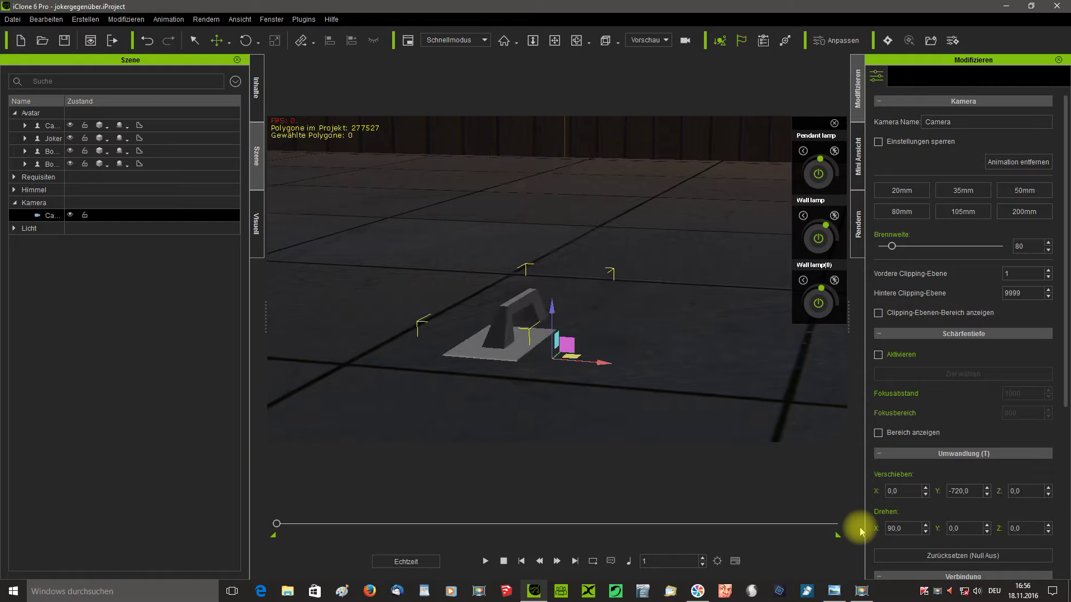
# - Raise the camera to a Z position of 150 and frame it in the viewport
pyautogui.moveTo(1032, 491); pyautogui.dragTo(988, 496)
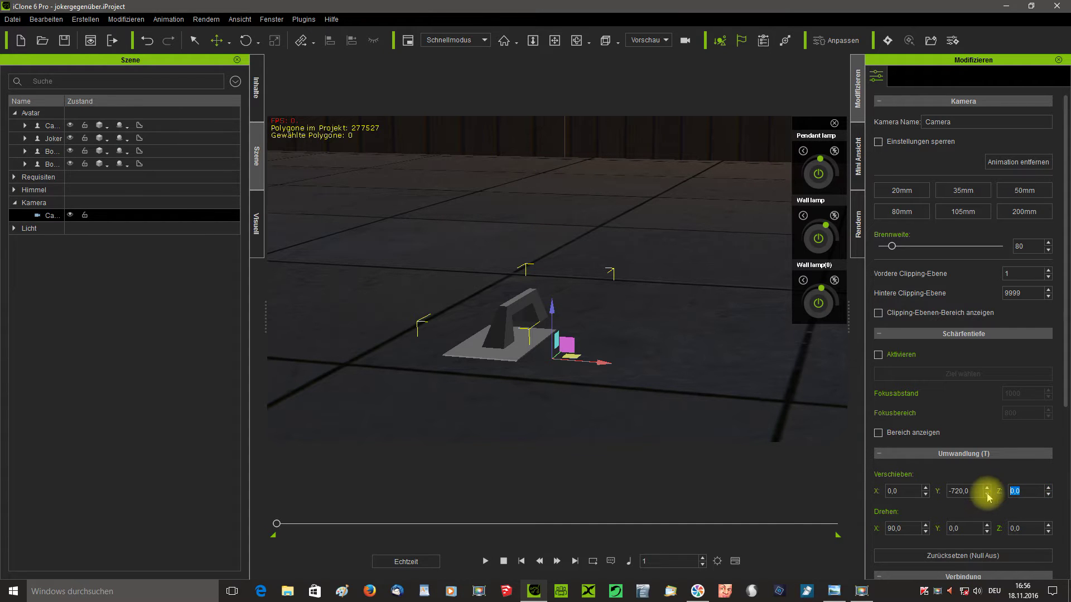
pyautogui.write('150')
pyautogui.press('Return')
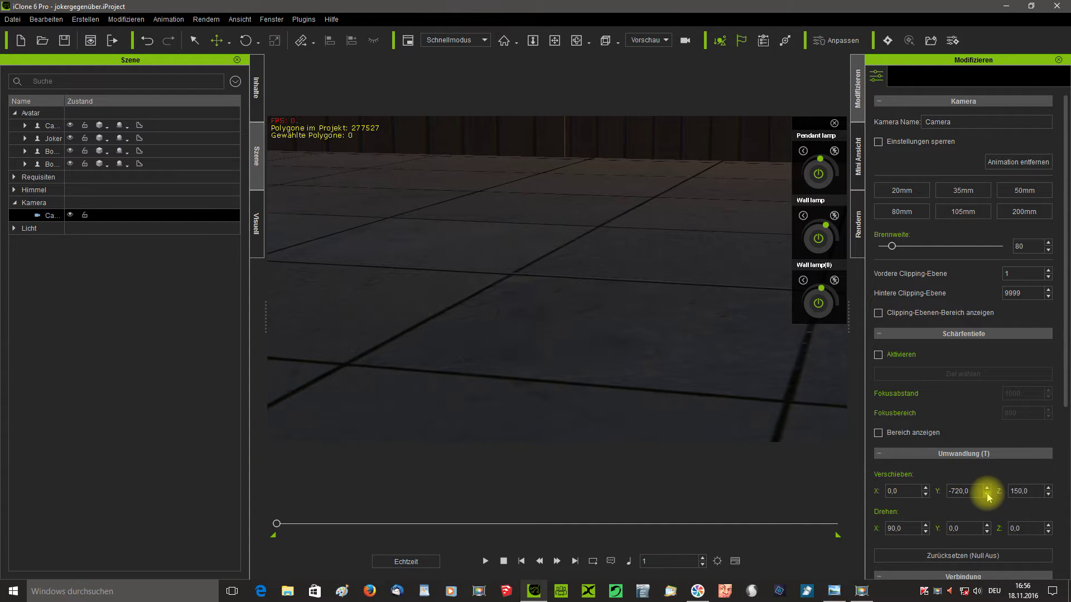
pyautogui.click(504, 40)
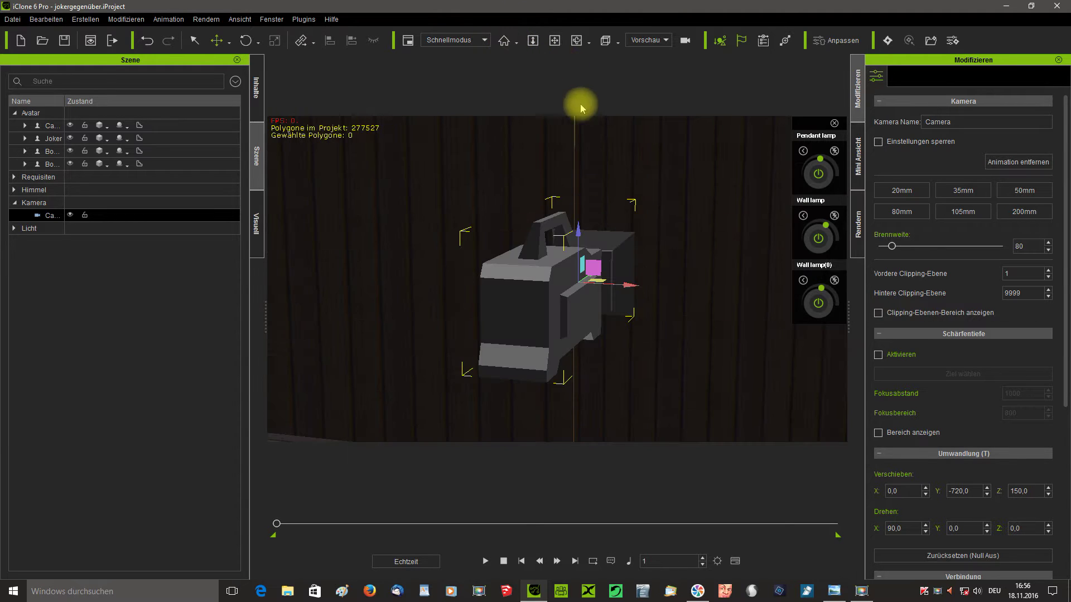
# - Check the shot through the new camera and return to the preview view
pyautogui.scroll(-3, 605, 119)
pyautogui.click(576, 40)
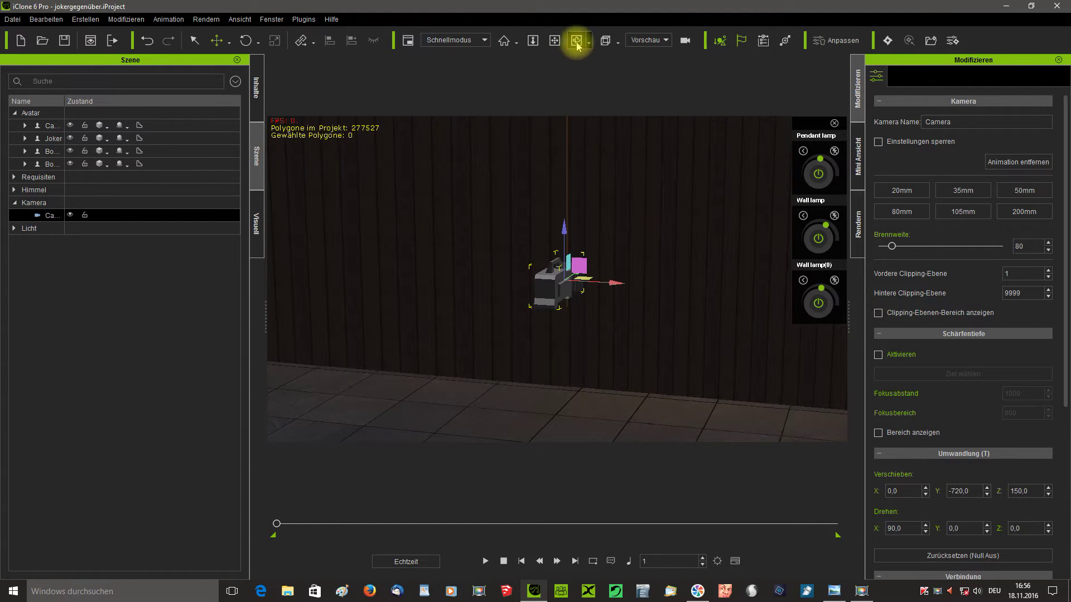
pyautogui.moveTo(626, 150); pyautogui.dragTo(600, 124)
pyautogui.click(639, 41)
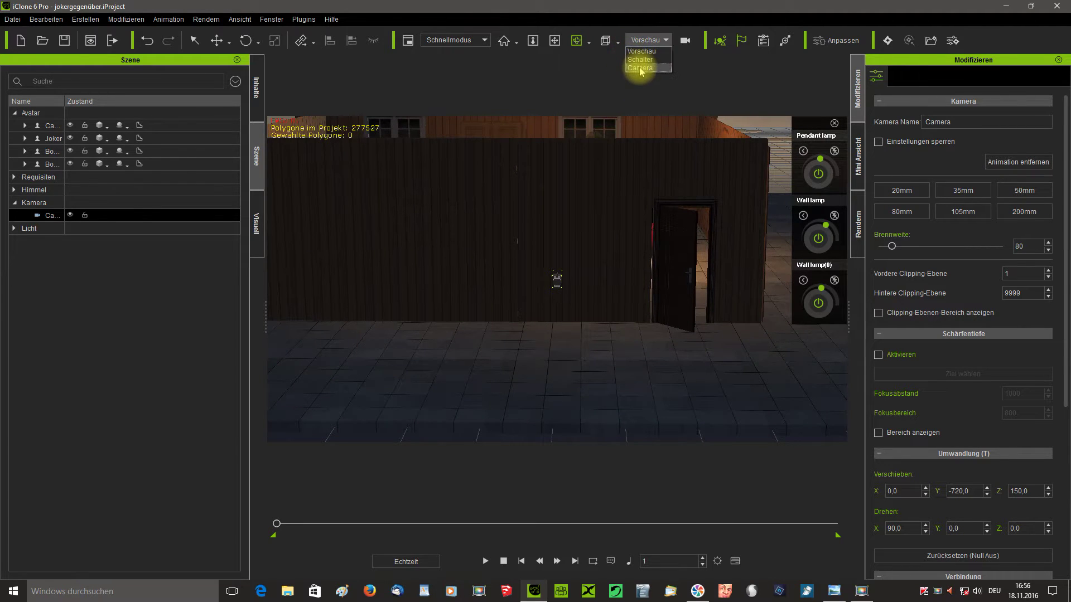
pyautogui.click(640, 67)
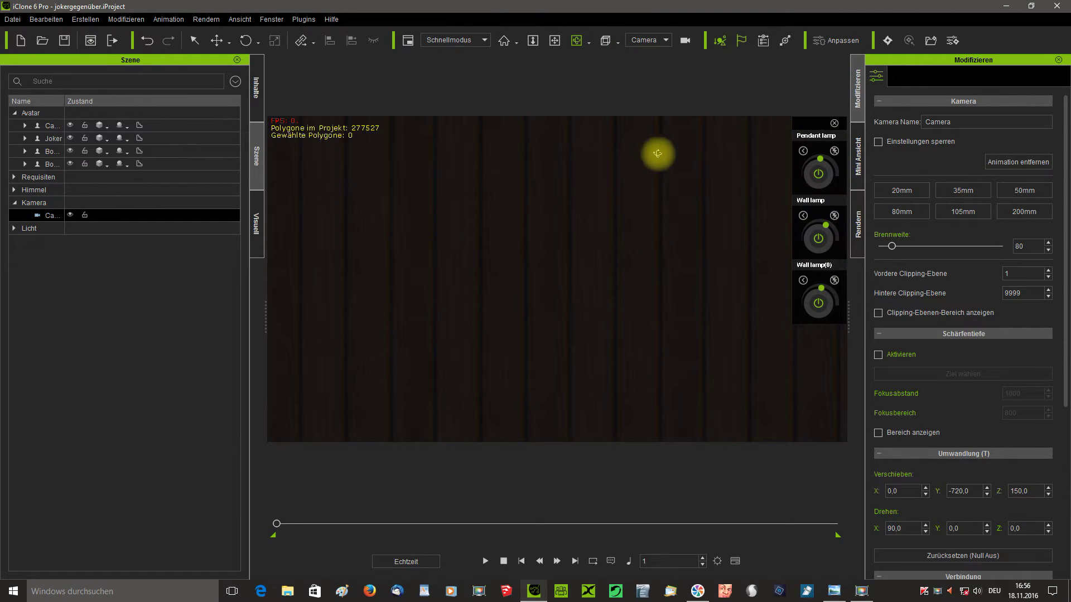
pyautogui.click(654, 41)
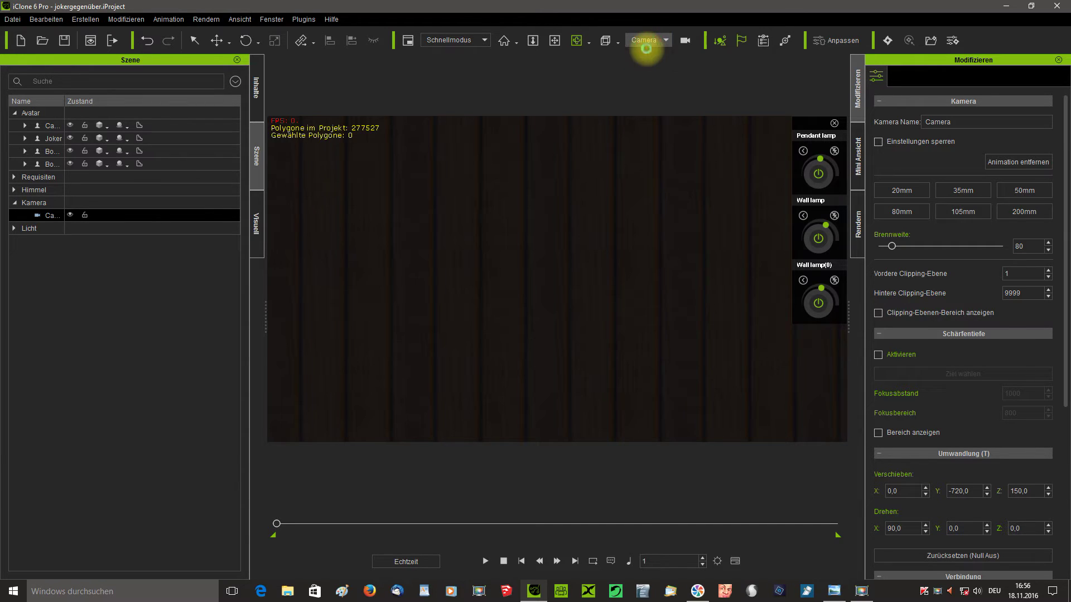
pyautogui.click(645, 48)
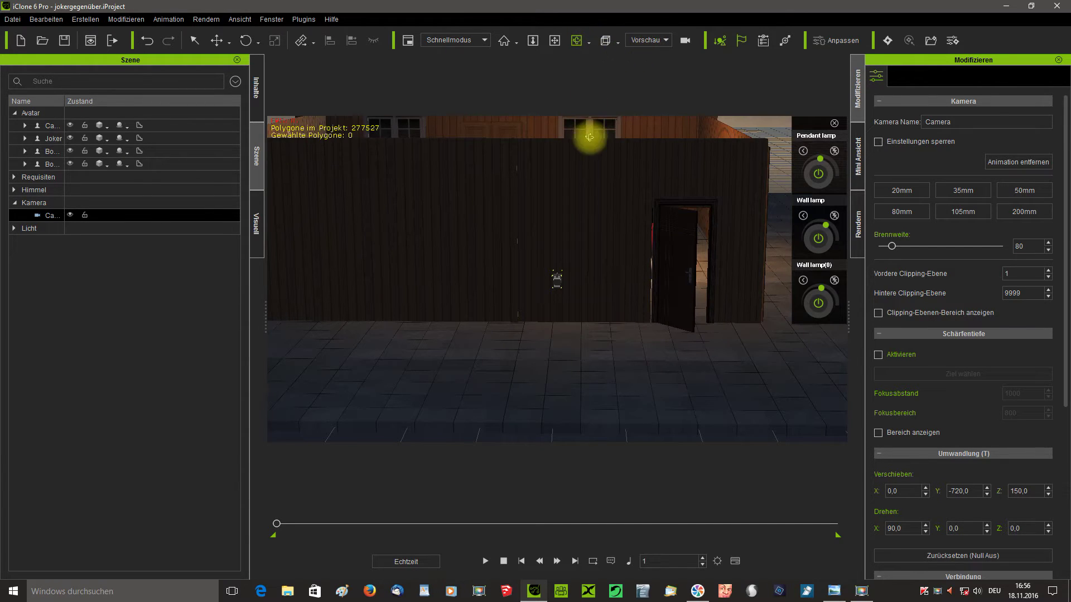
# - Display the camera's clipping plane range in the preview
pyautogui.moveTo(590, 137); pyautogui.dragTo(578, 229)
pyautogui.click(554, 40)
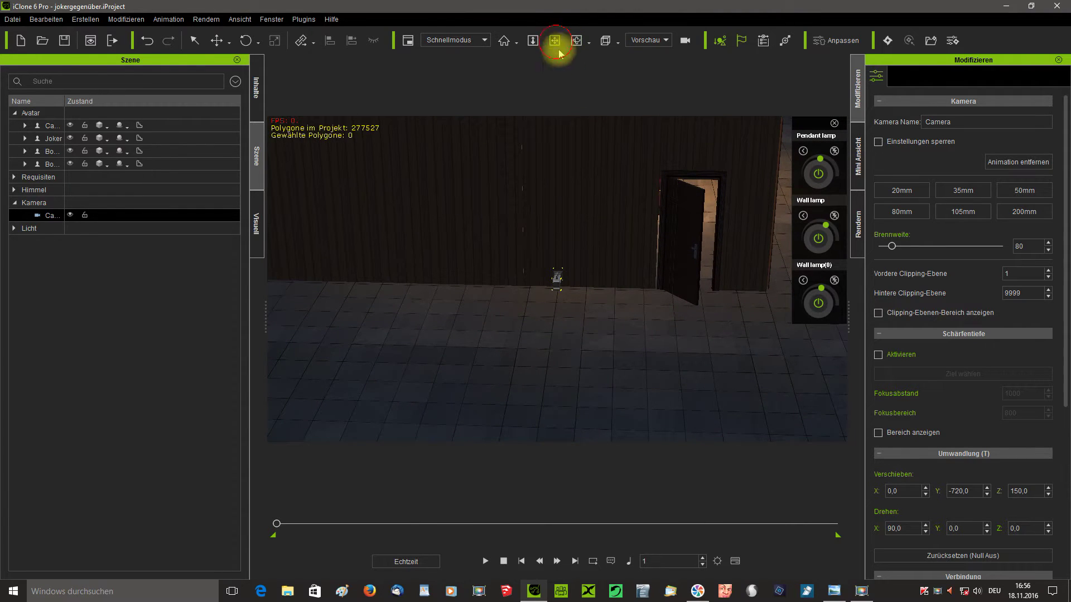
pyautogui.click(878, 314)
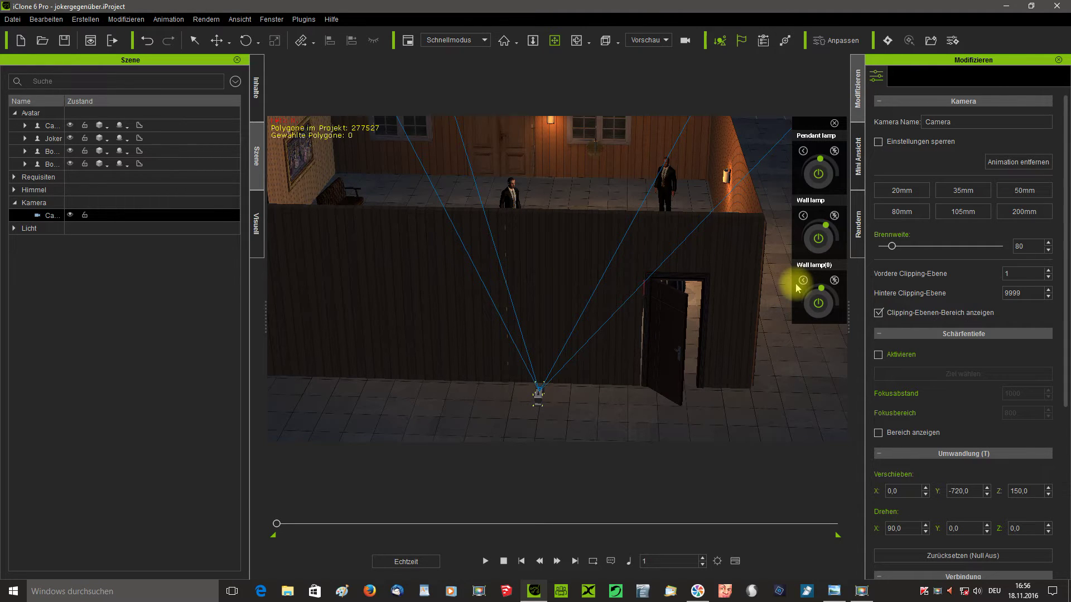
# - Set the camera's front clipping plane to 20 and its rear clipping plane to 220
pyautogui.doubleClick(1032, 275)
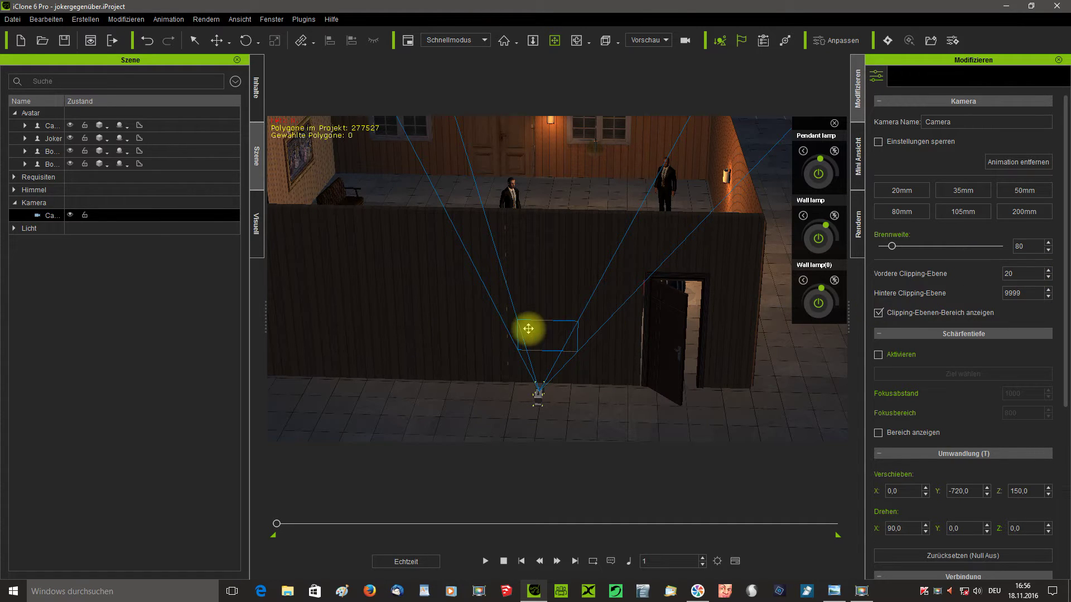
pyautogui.doubleClick(1032, 292)
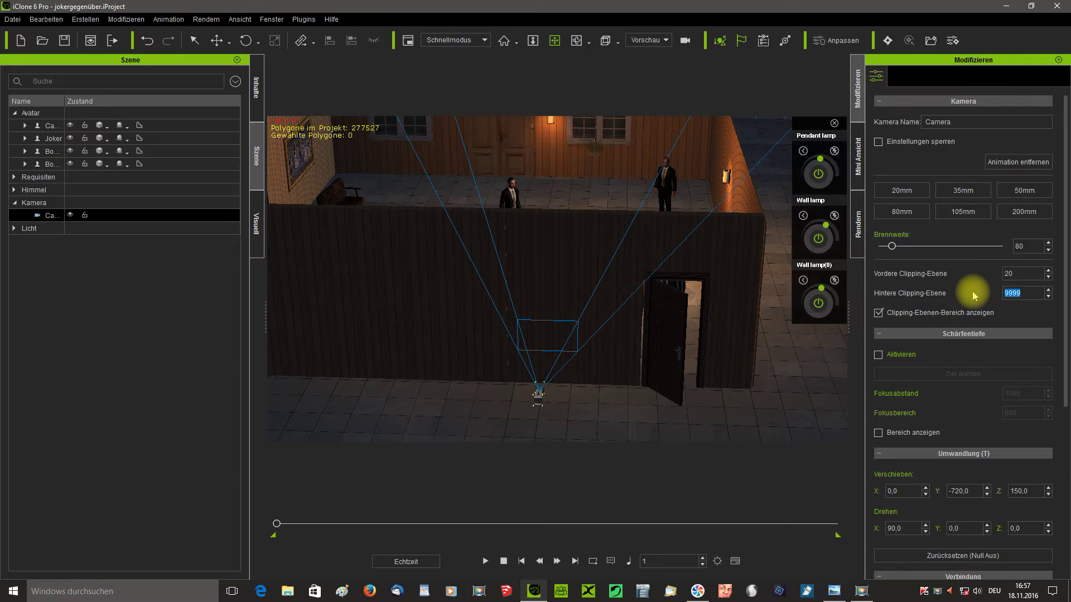
pyautogui.write('220')
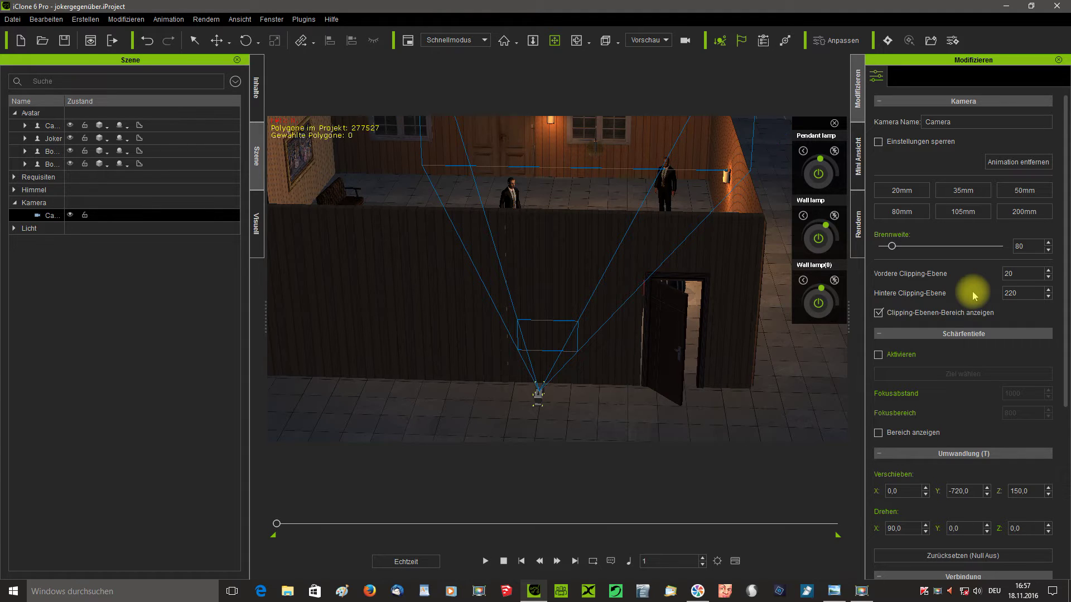
# - Examine the camera's clipping range across the house from above
pyautogui.write('f')
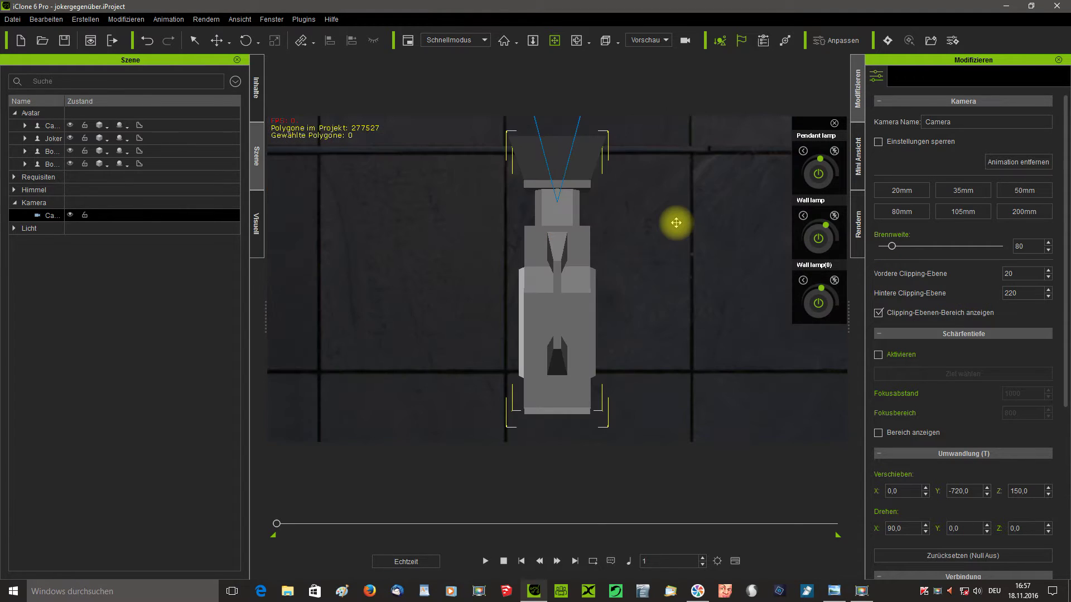
pyautogui.scroll(-5, 676, 224)
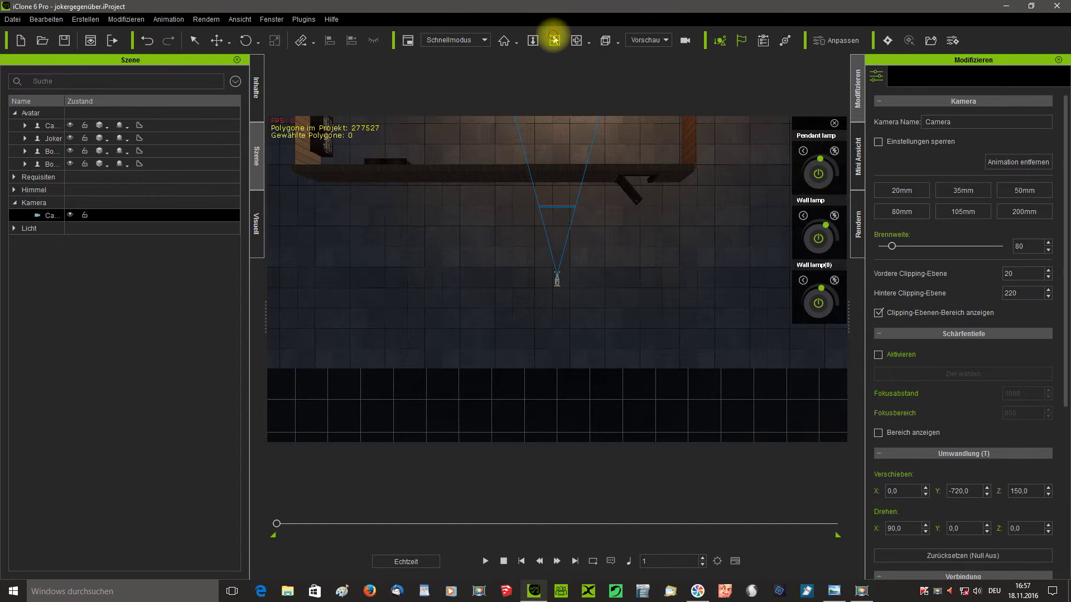
pyautogui.moveTo(560, 124); pyautogui.dragTo(540, 210)
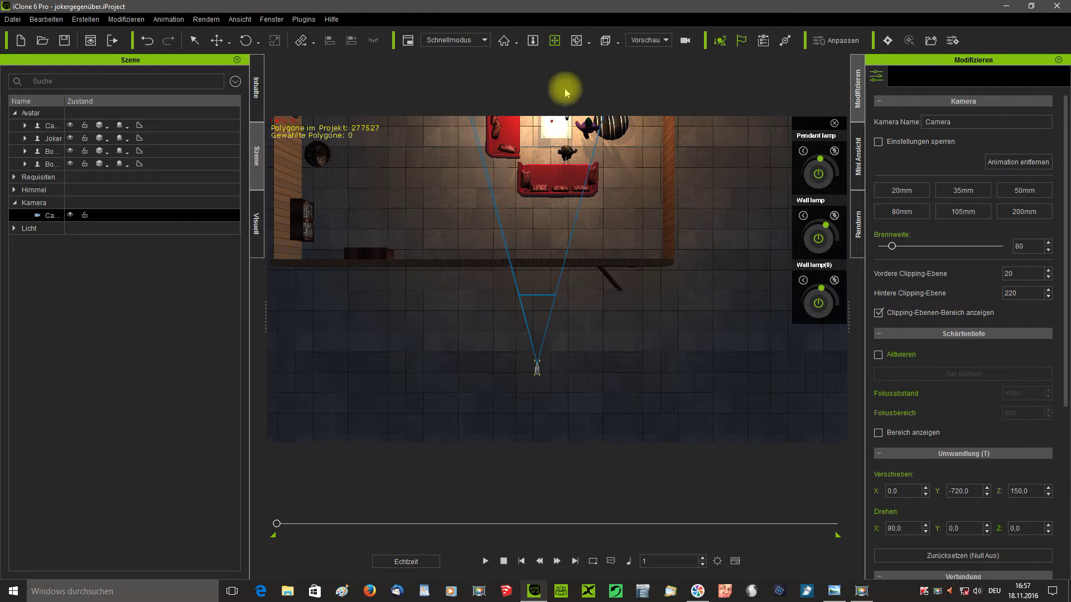
pyautogui.click(555, 40)
pyautogui.moveTo(579, 173); pyautogui.dragTo(600, 327)
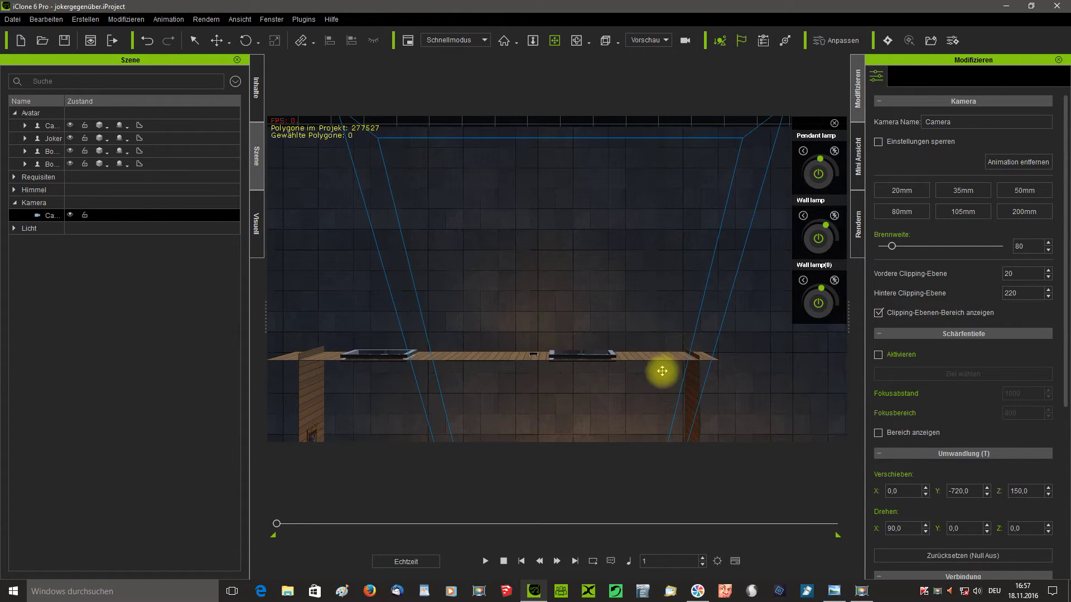
# - Set the front clipping plane to 40 while looking through the camera, and return to the preview view
pyautogui.click(645, 41)
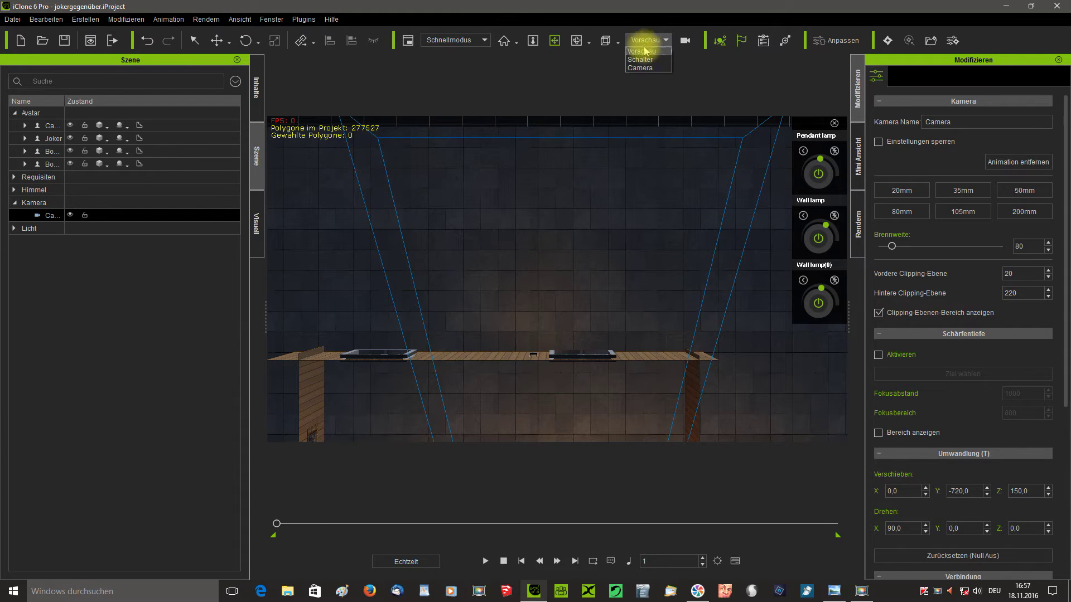
pyautogui.click(648, 66)
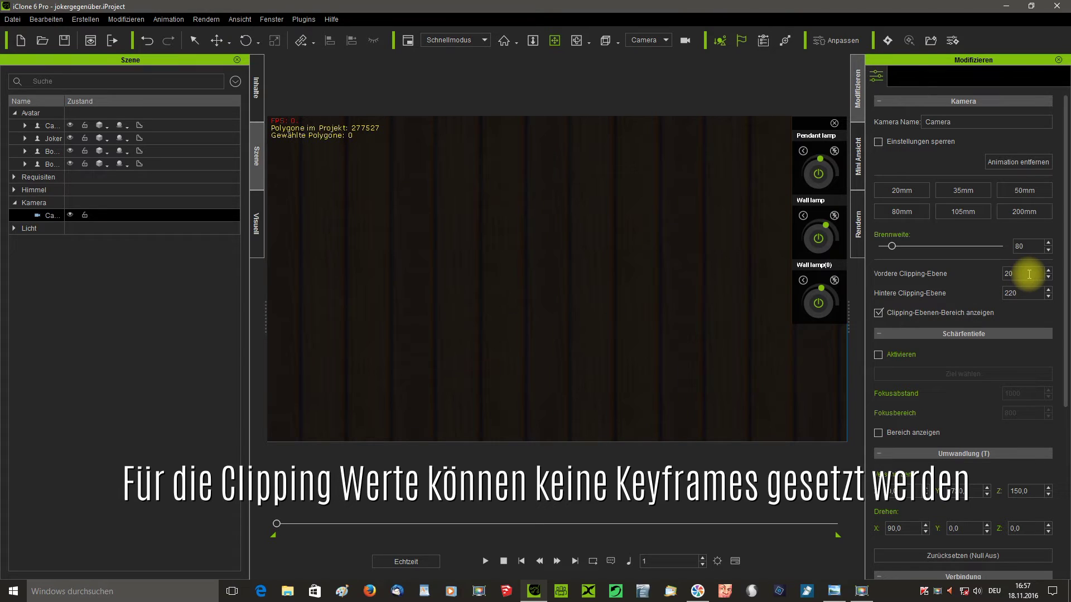
pyautogui.moveTo(1029, 274); pyautogui.dragTo(983, 273)
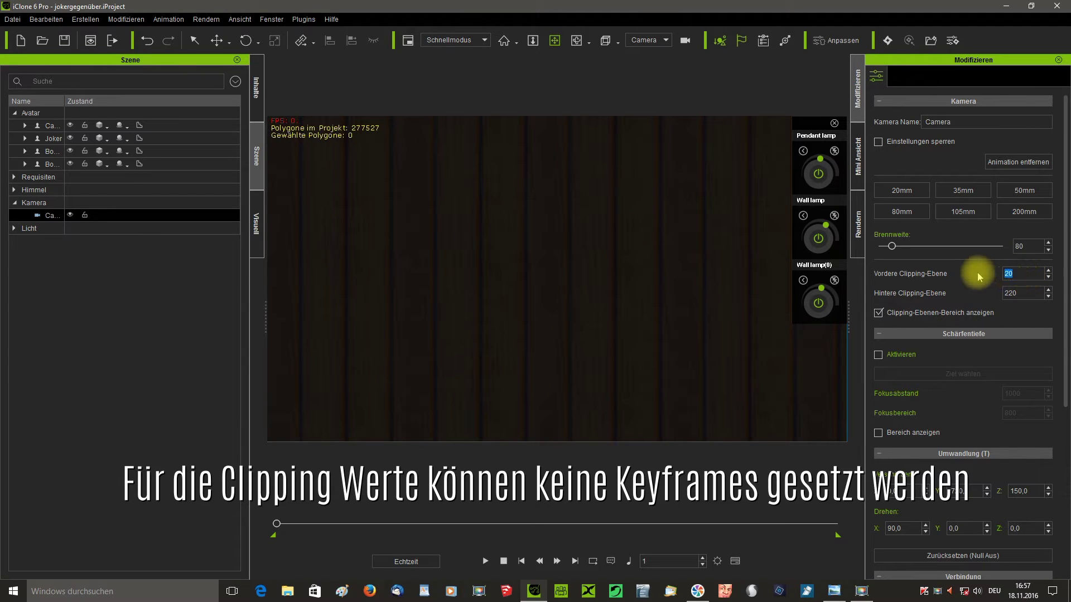
pyautogui.write('40')
pyautogui.press('Return')
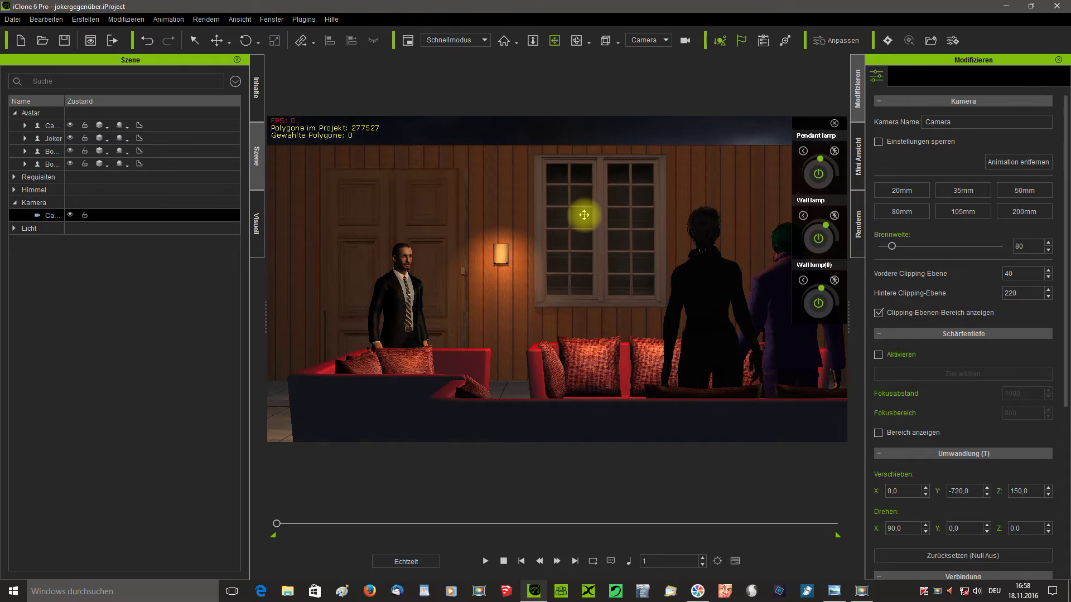
pyautogui.click(648, 40)
pyautogui.click(641, 51)
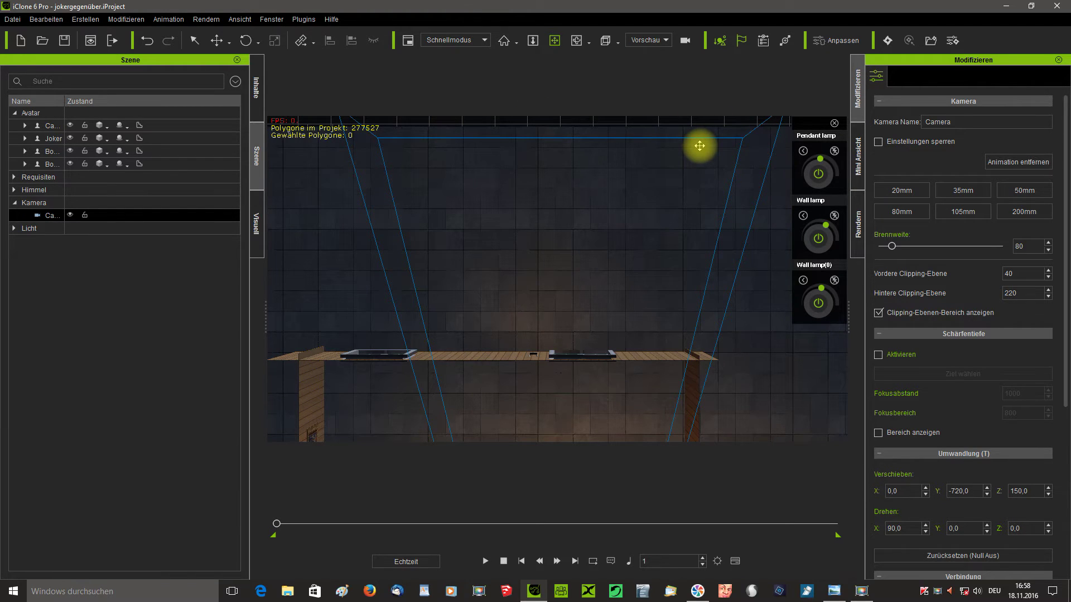
# - Try a rear clipping plane of 150 and check the resulting shot through the camera before returning to the preview view
pyautogui.scroll(-5, 700, 146)
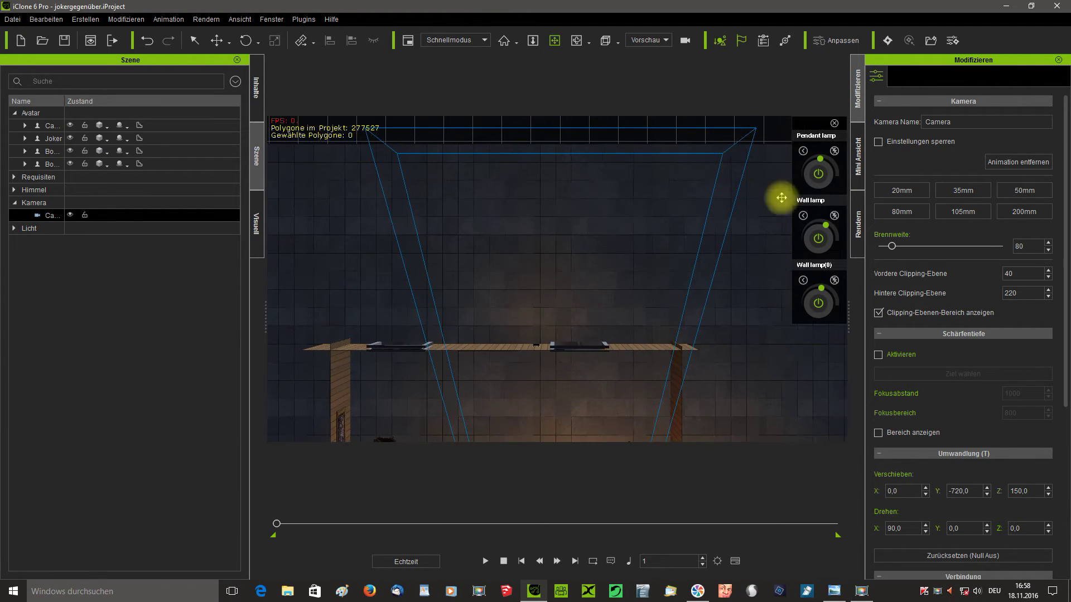
pyautogui.doubleClick(1030, 294)
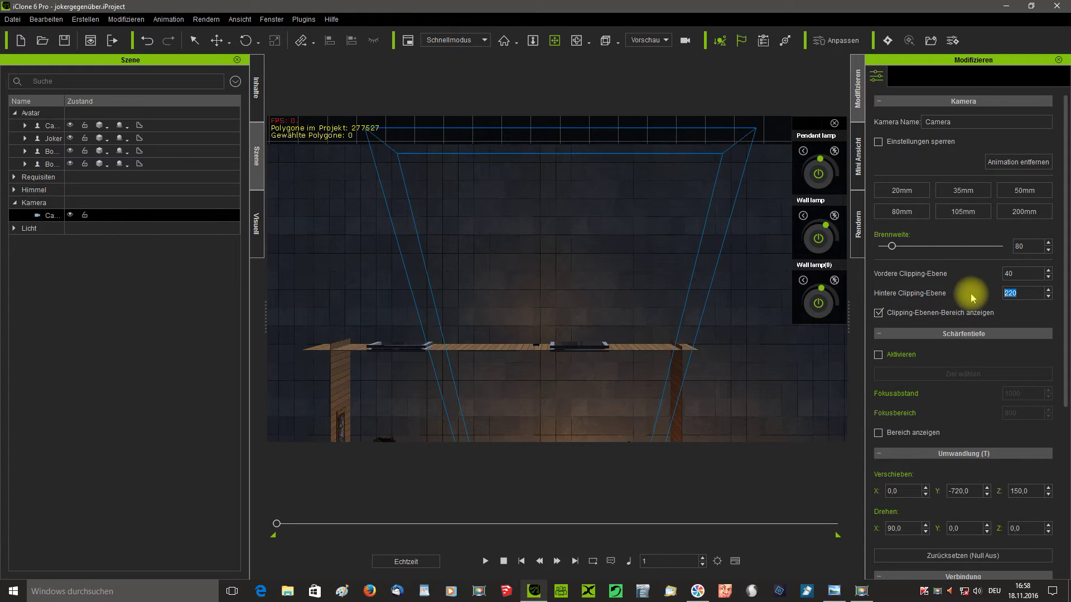
pyautogui.write('150')
pyautogui.press('Return')
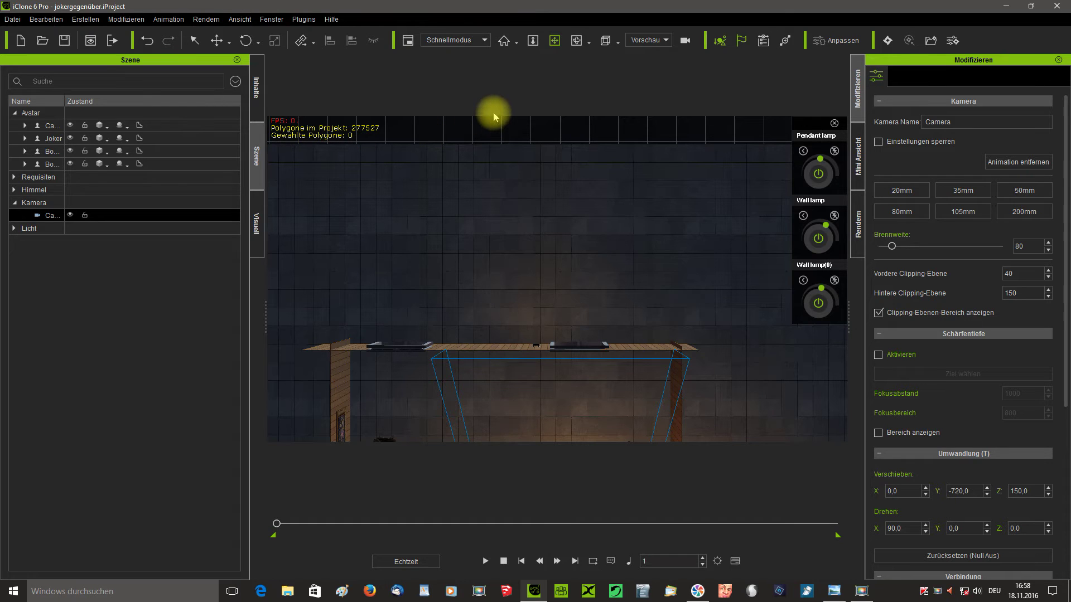
pyautogui.click(646, 40)
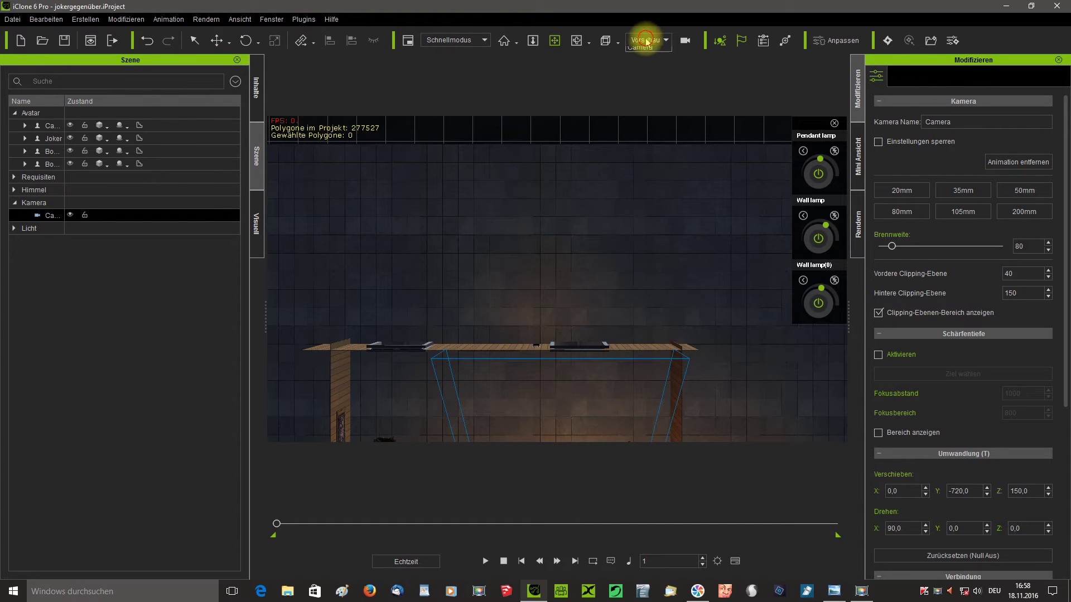
pyautogui.click(641, 60)
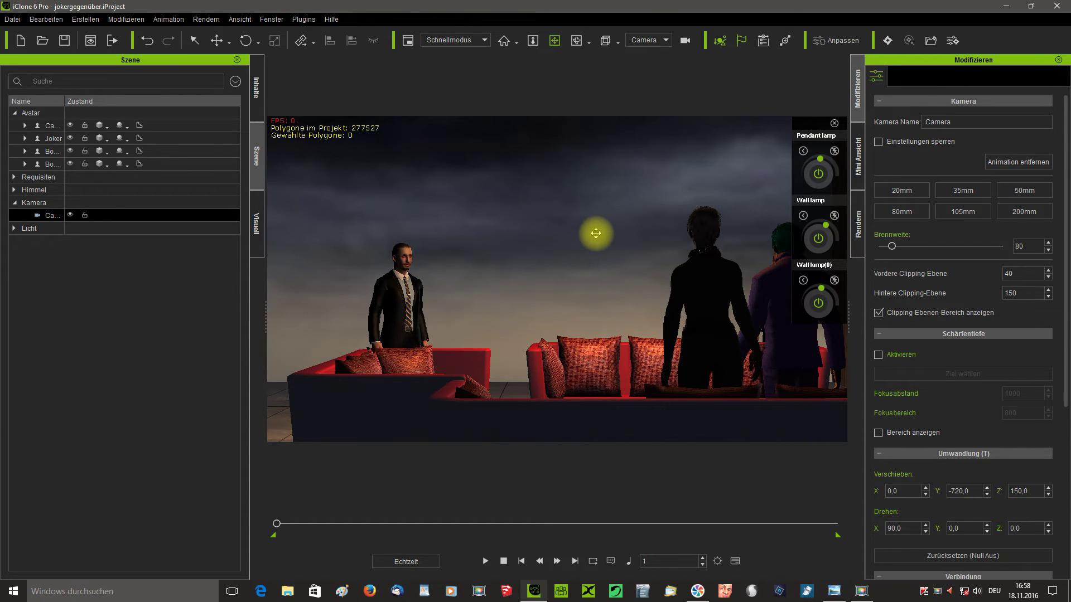
pyautogui.click(642, 42)
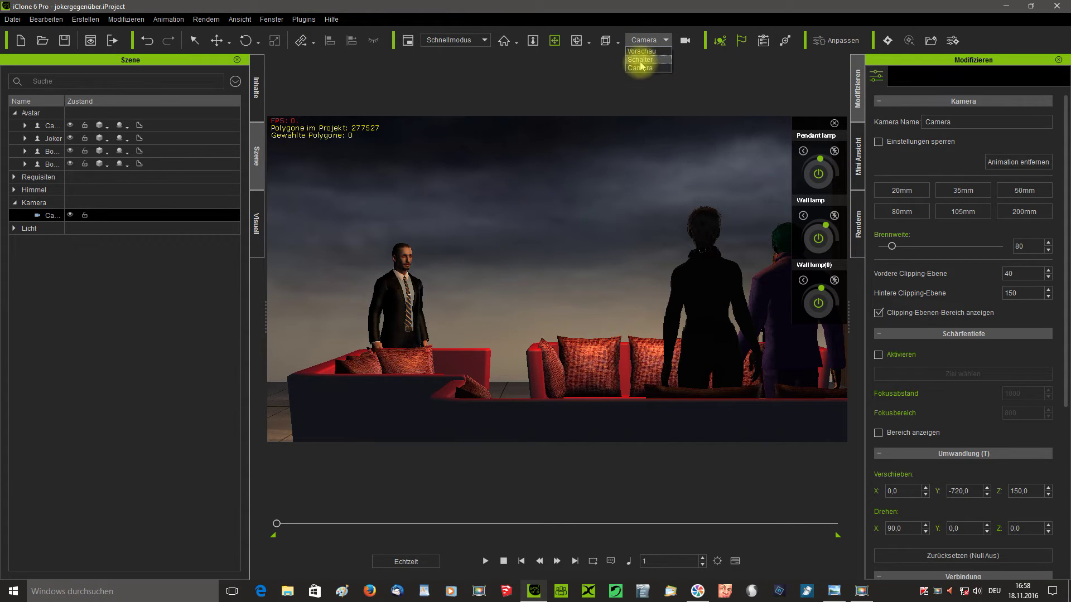
pyautogui.click(641, 51)
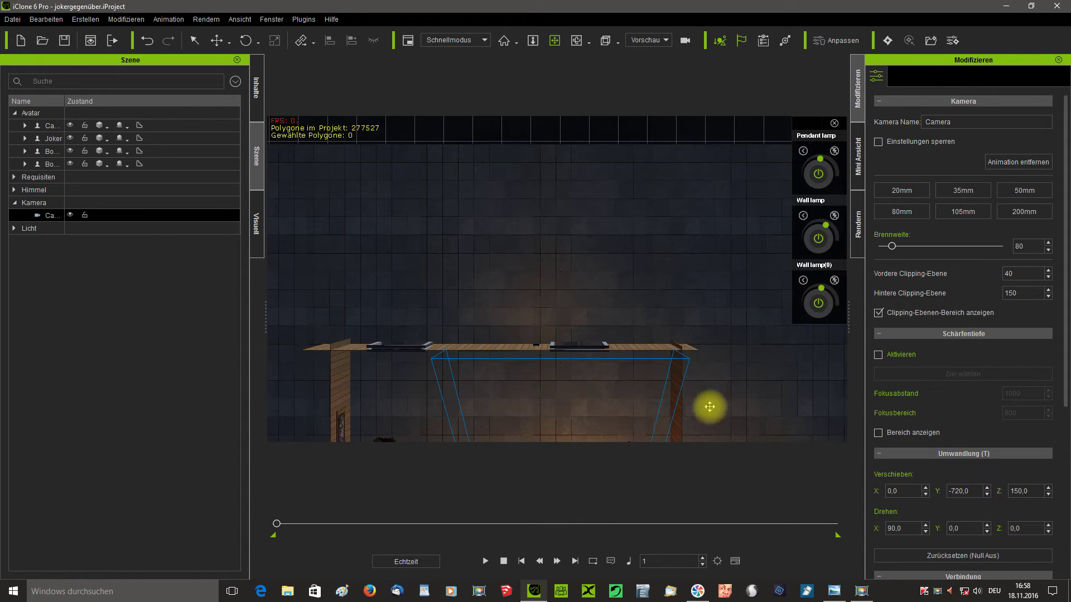
# - Set the rear clipping plane to 220 and switch from the preview to the camera's view
pyautogui.doubleClick(1022, 294)
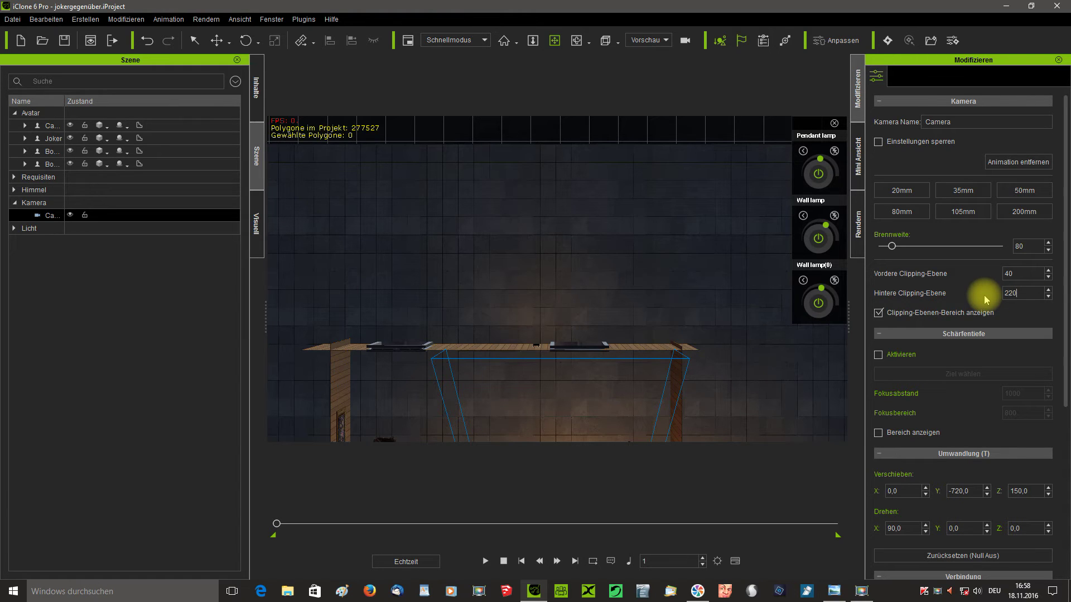
pyautogui.press('Return')
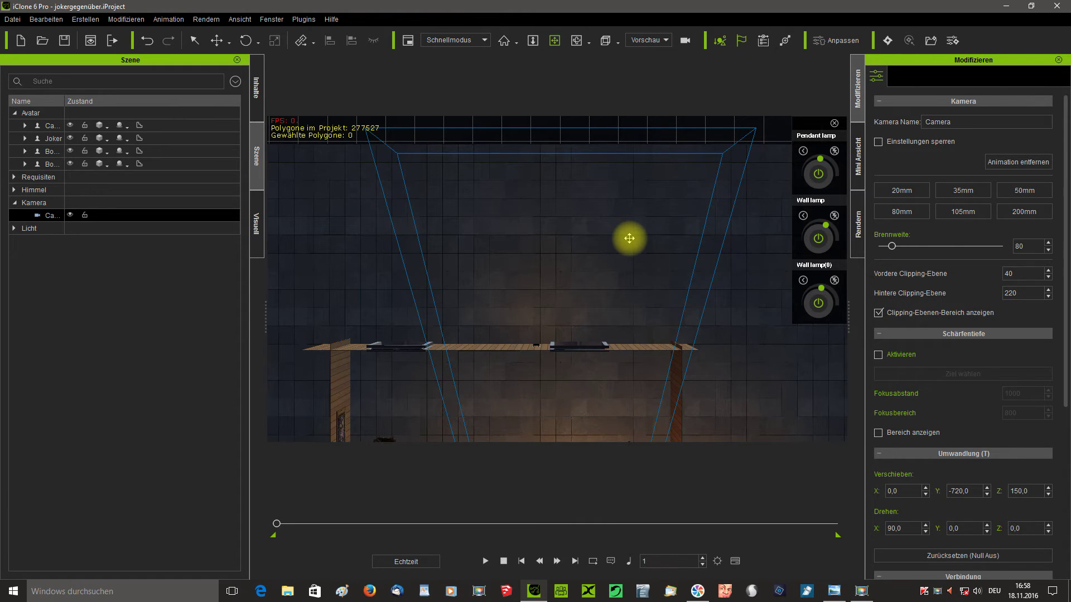
pyautogui.moveTo(629, 238); pyautogui.dragTo(629, 240, button='right')
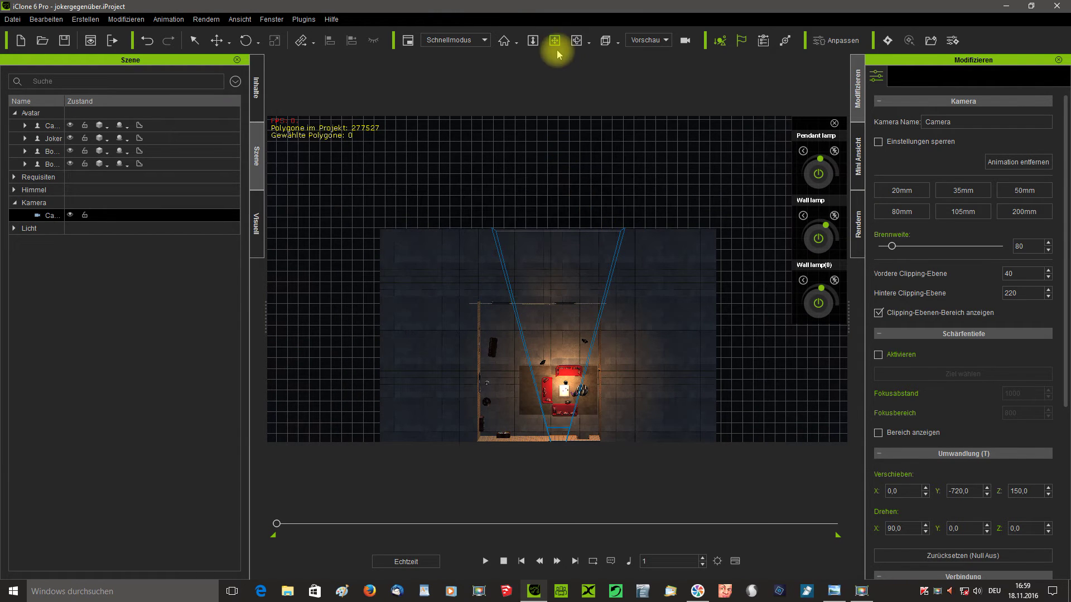
pyautogui.moveTo(579, 162); pyautogui.dragTo(635, 260, button='middle')
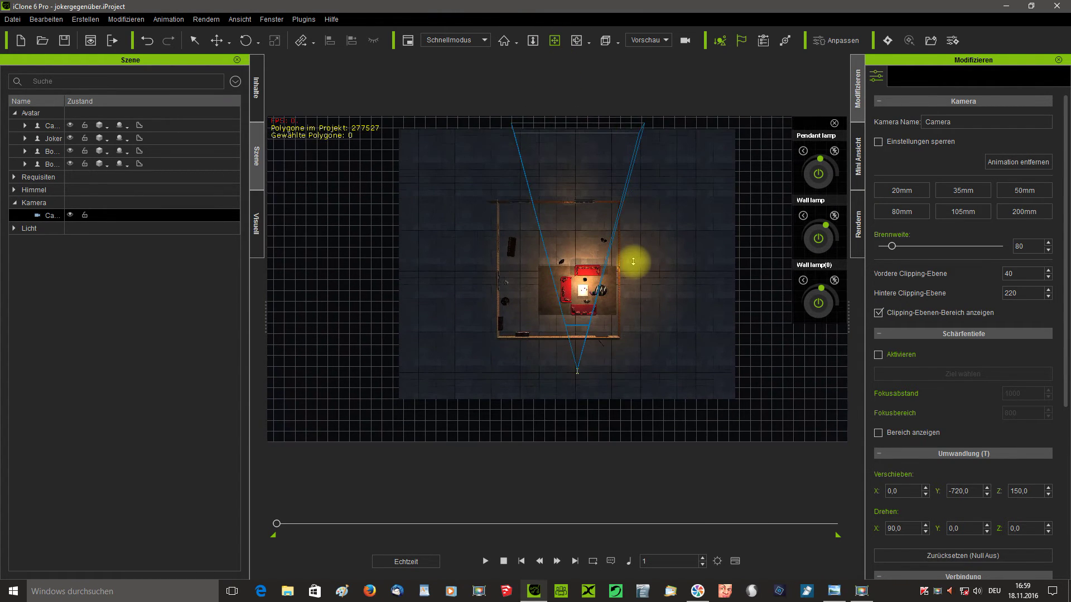
pyautogui.scroll(5, 633, 262)
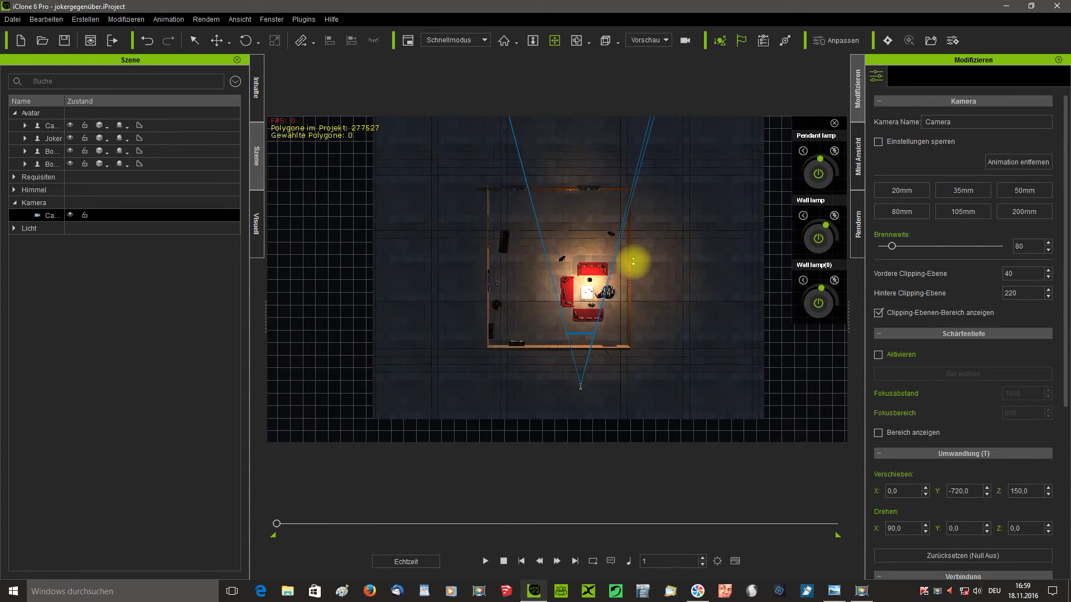
pyautogui.scroll(4, 634, 262)
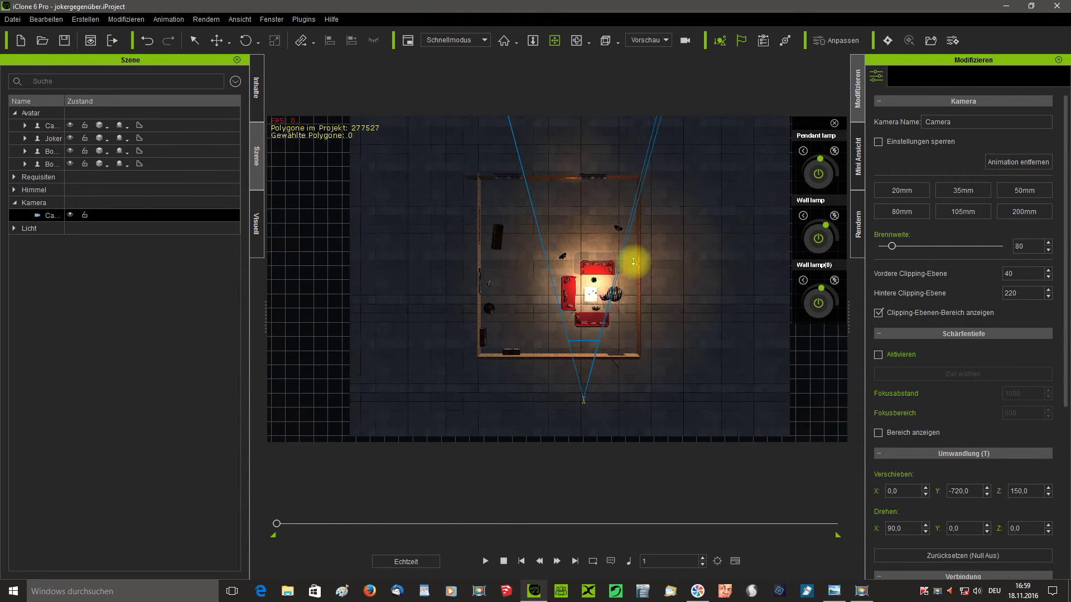
pyautogui.scroll(4, 634, 261)
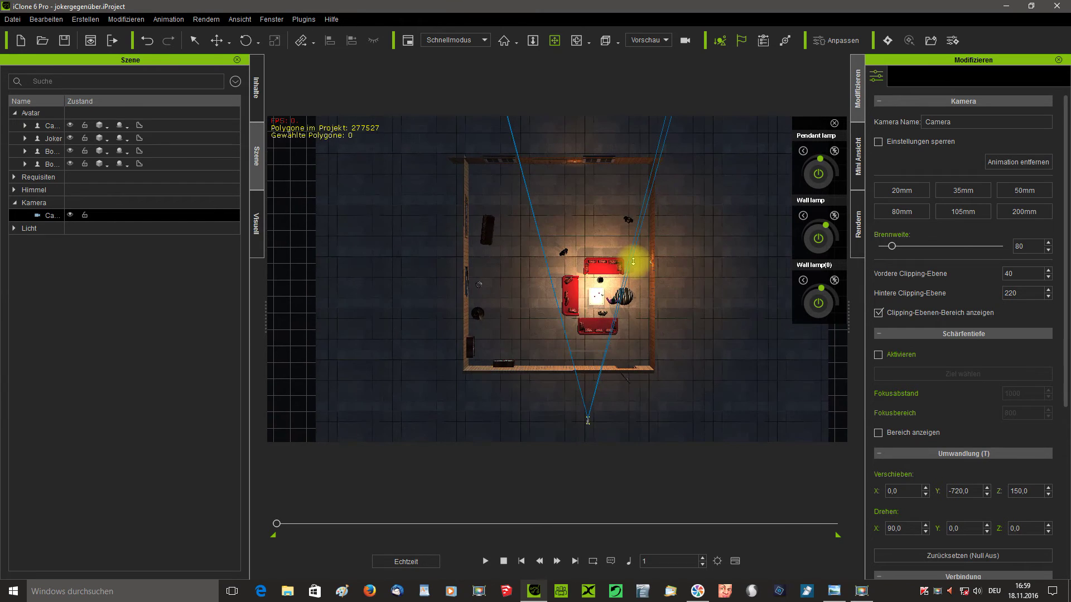
pyautogui.scroll(4, 633, 262)
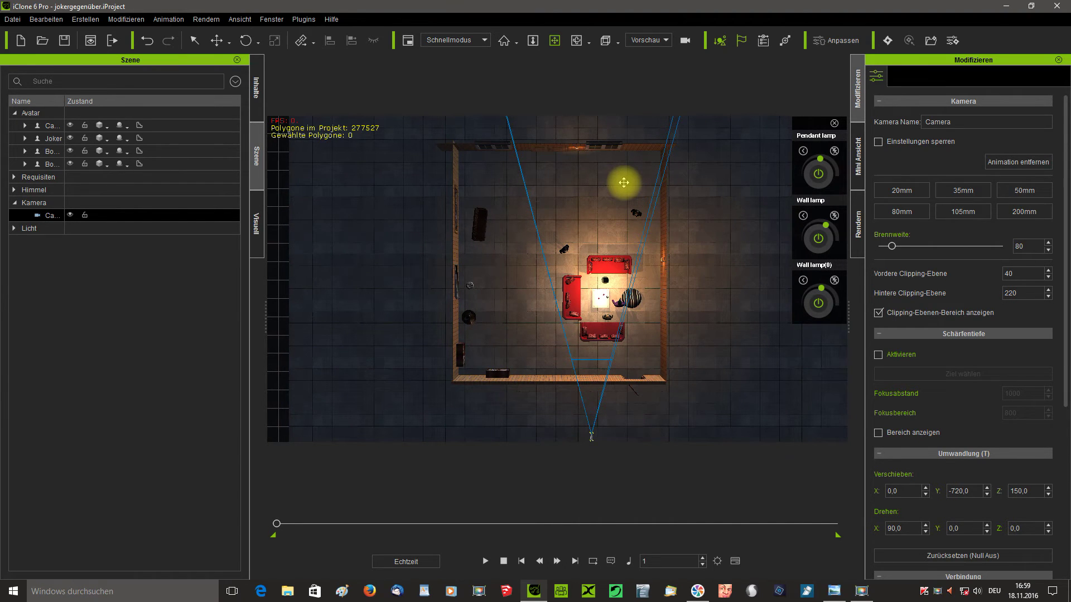
pyautogui.click(649, 40)
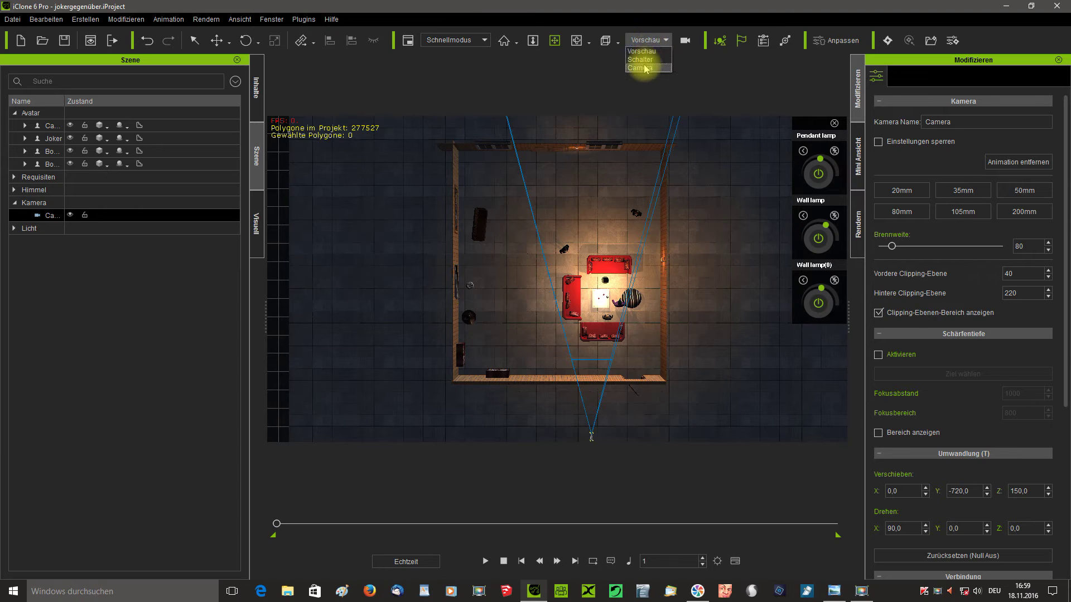
pyautogui.click(642, 69)
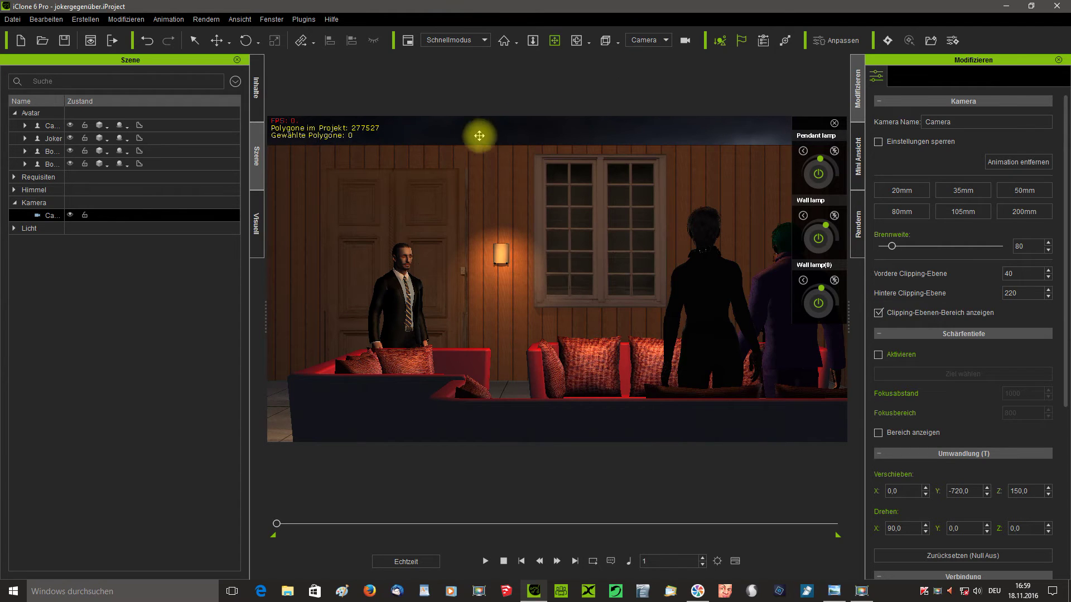
# - Select the Joker avatar and shift and orbit the camera so both standing figures fit in the shot
pyautogui.click(53, 139)
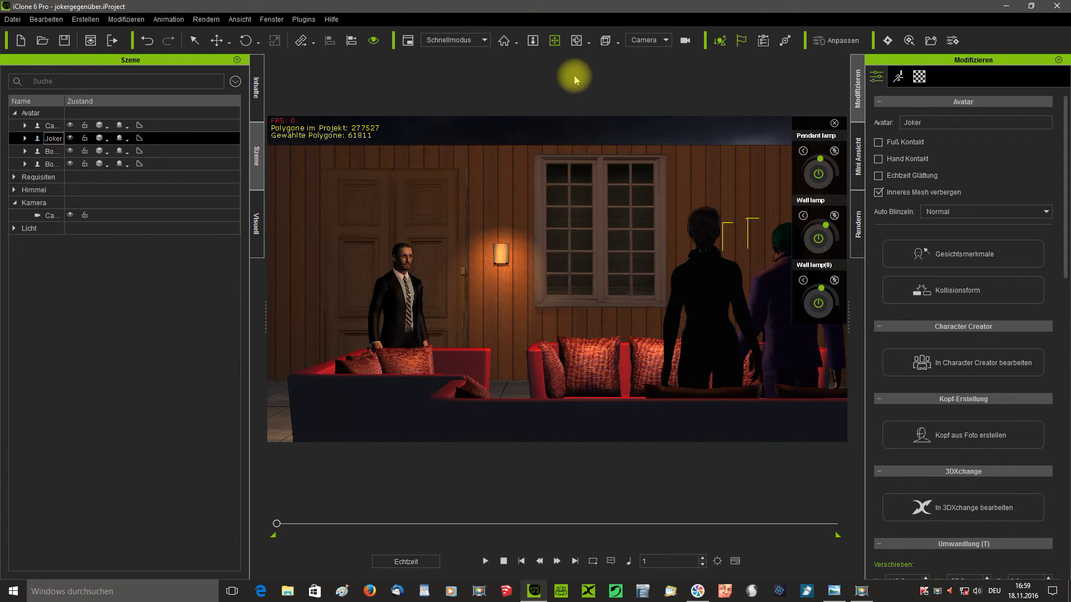
pyautogui.click(576, 42)
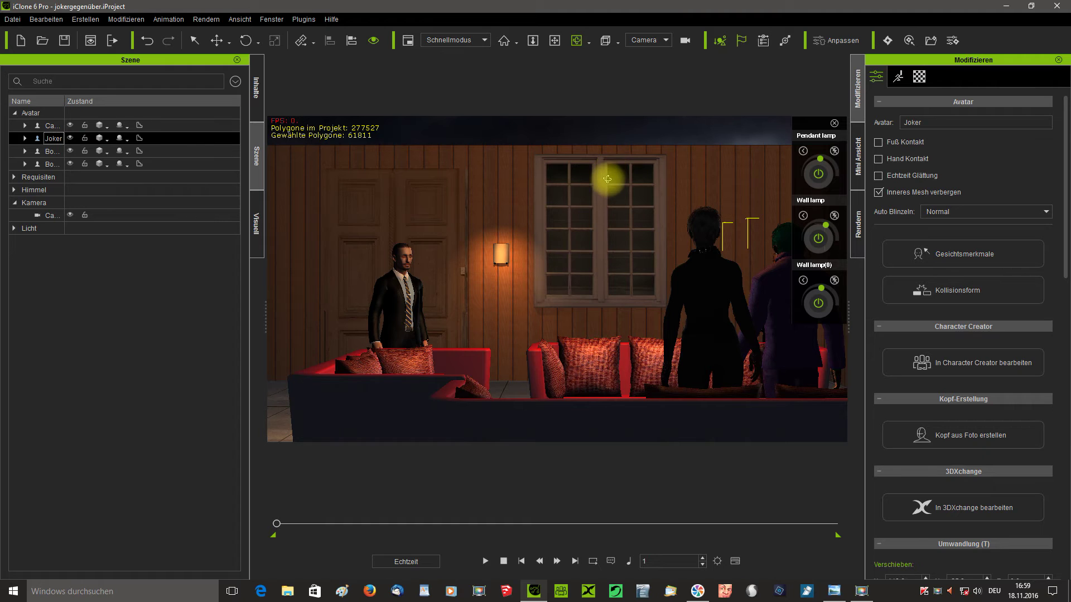
pyautogui.moveTo(607, 180); pyautogui.dragTo(552, 179)
pyautogui.click(554, 42)
pyautogui.click(577, 40)
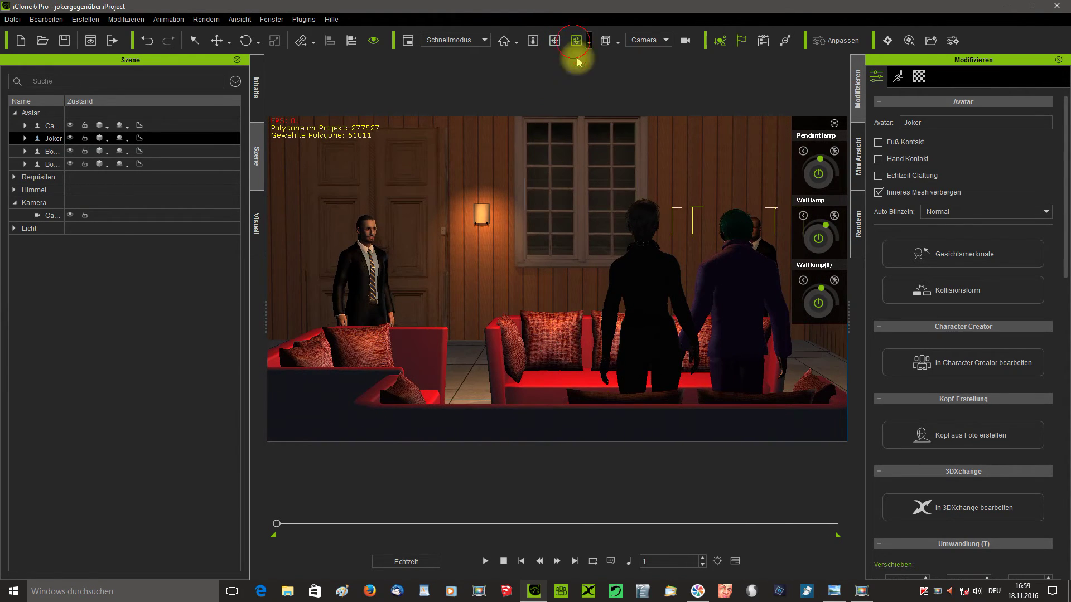
pyautogui.moveTo(581, 144); pyautogui.dragTo(564, 149)
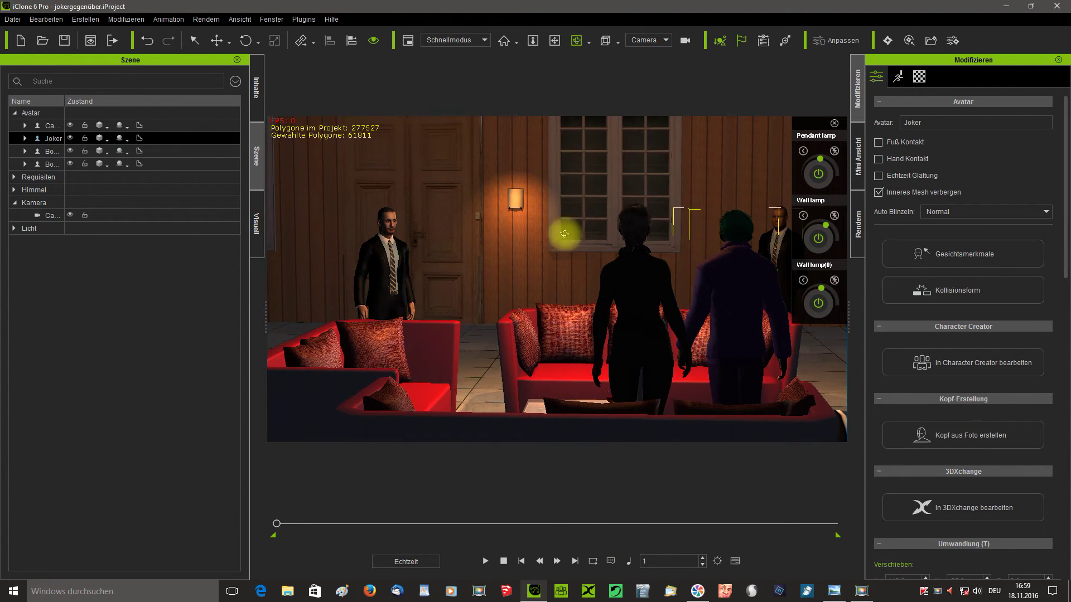
# - Go to frame 300 and orbit the camera to film the seated woman and the Joker from the side
pyautogui.doubleClick(662, 560)
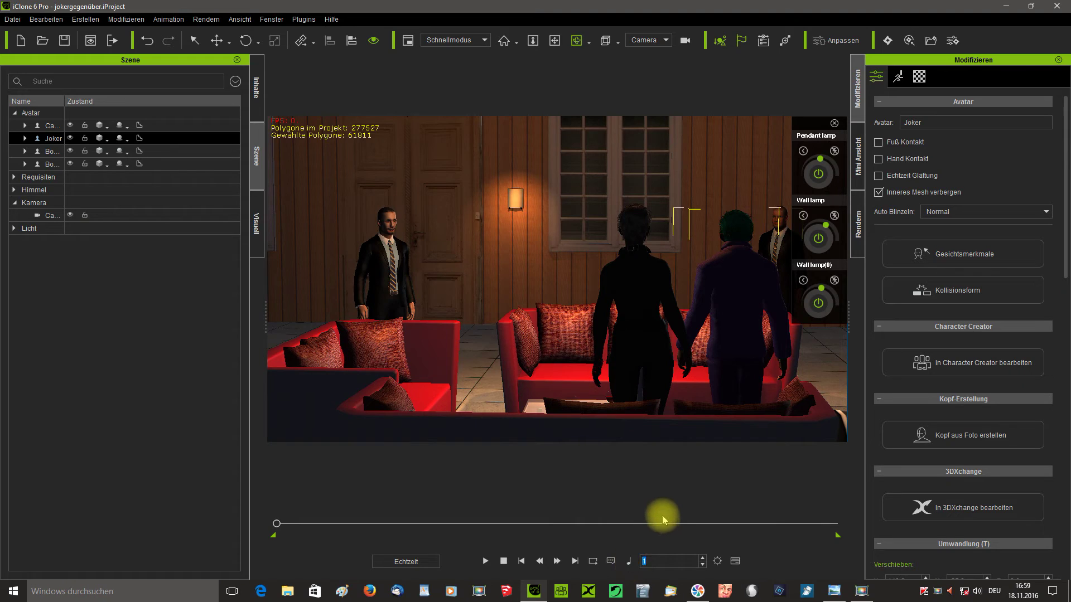
pyautogui.write('300')
pyautogui.press('Return')
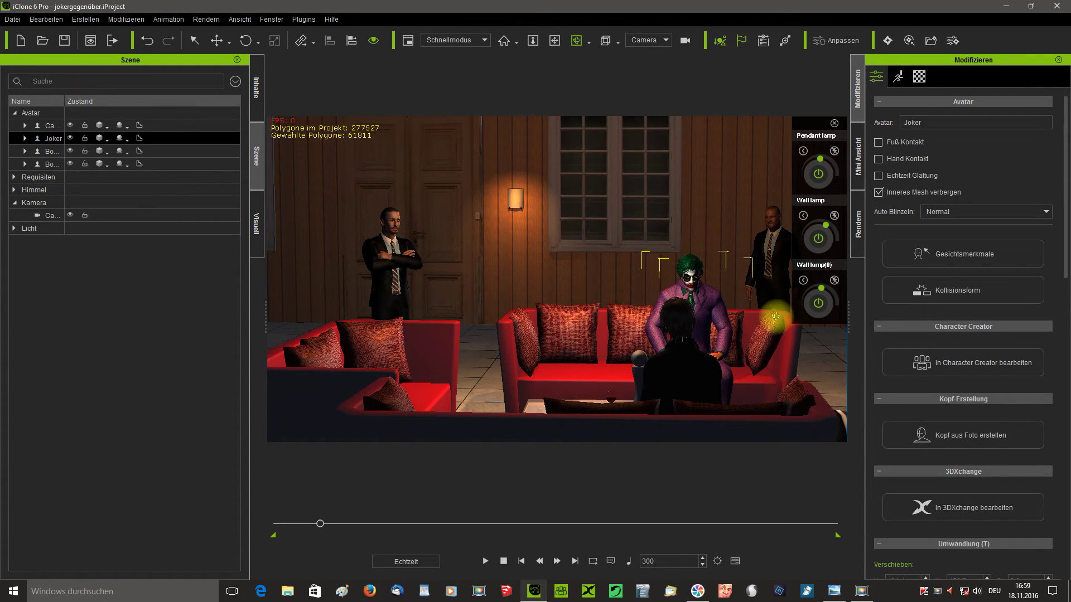
pyautogui.moveTo(760, 318)
pyautogui.mouseDown(button='right')
pyautogui.moveTo(674, 320)
pyautogui.moveTo(583, 353)
pyautogui.mouseUp(button='right')
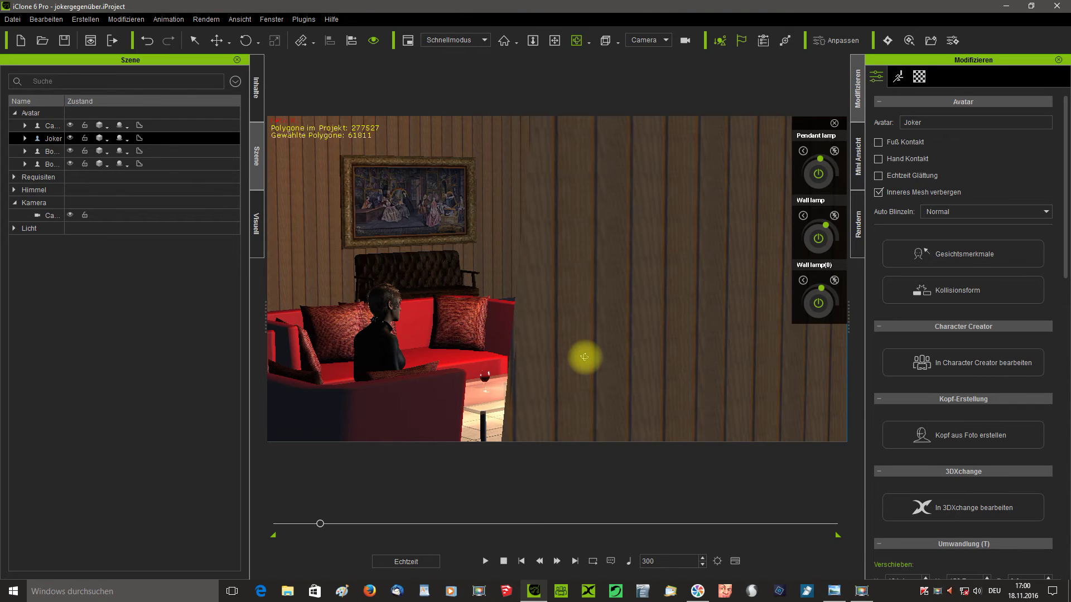
pyautogui.moveTo(584, 357); pyautogui.dragTo(585, 357, button='right')
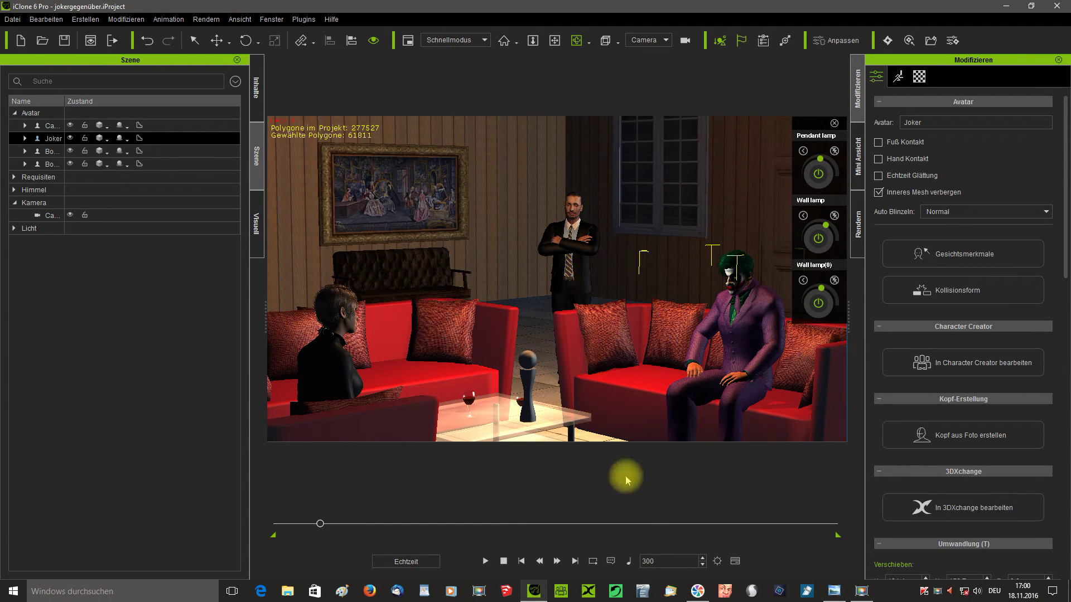
# - Go to frame 600 and orbit and zoom the camera to frame the empty red sofa, the glass table and the Joker
pyautogui.doubleClick(649, 563)
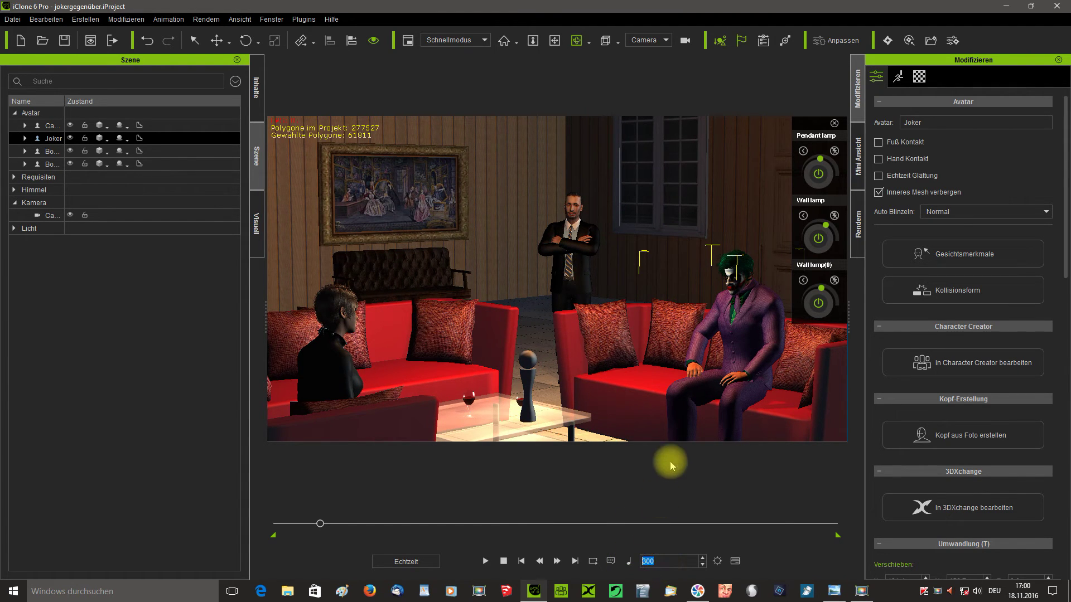
pyautogui.write('600')
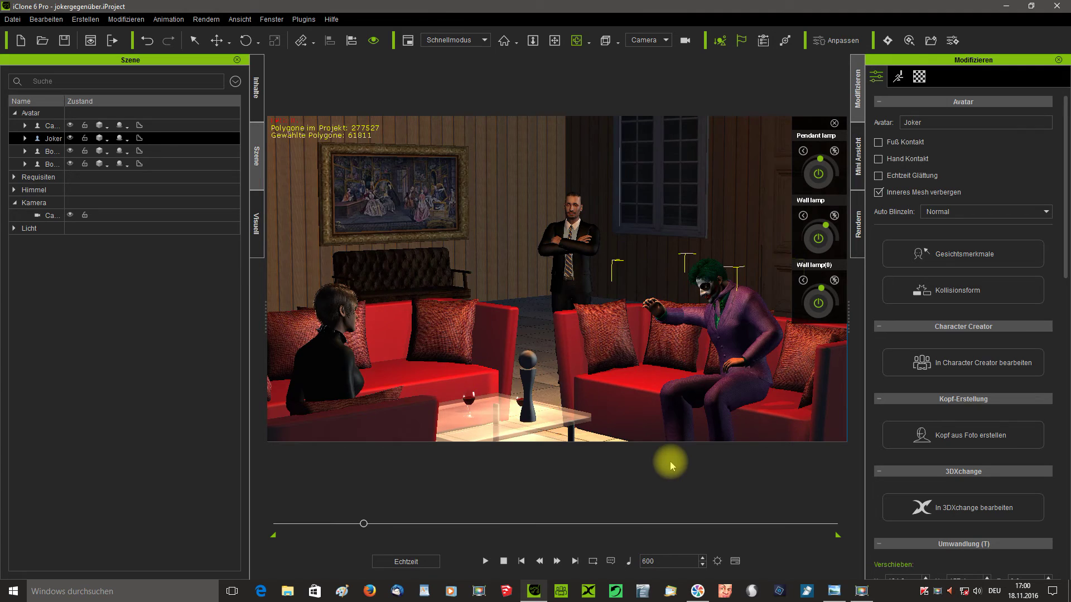
pyautogui.moveTo(742, 329); pyautogui.dragTo(640, 349, button='right')
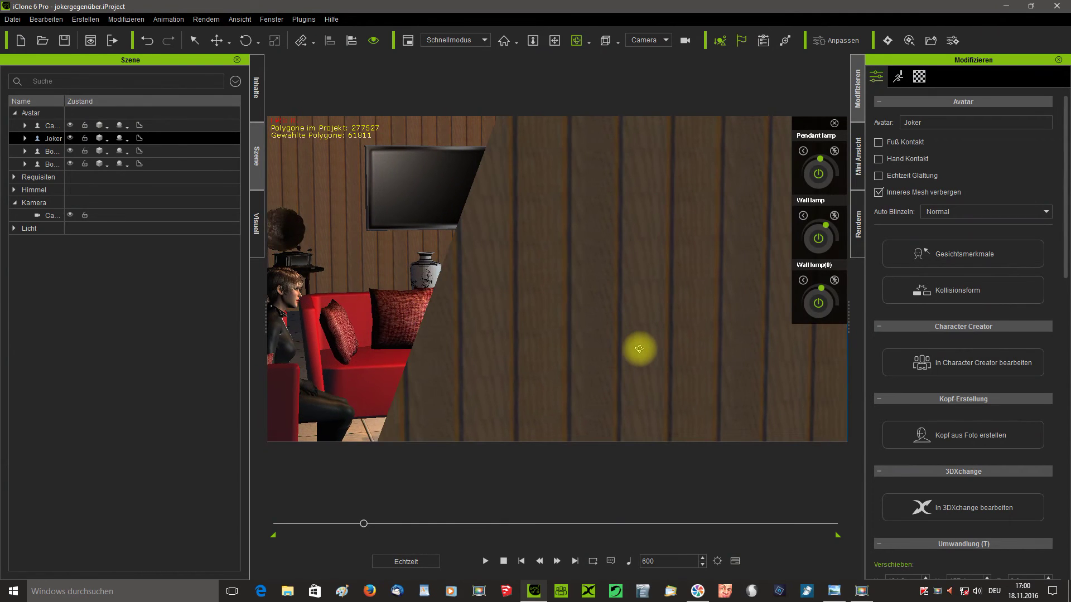
pyautogui.scroll(-3, 639, 348)
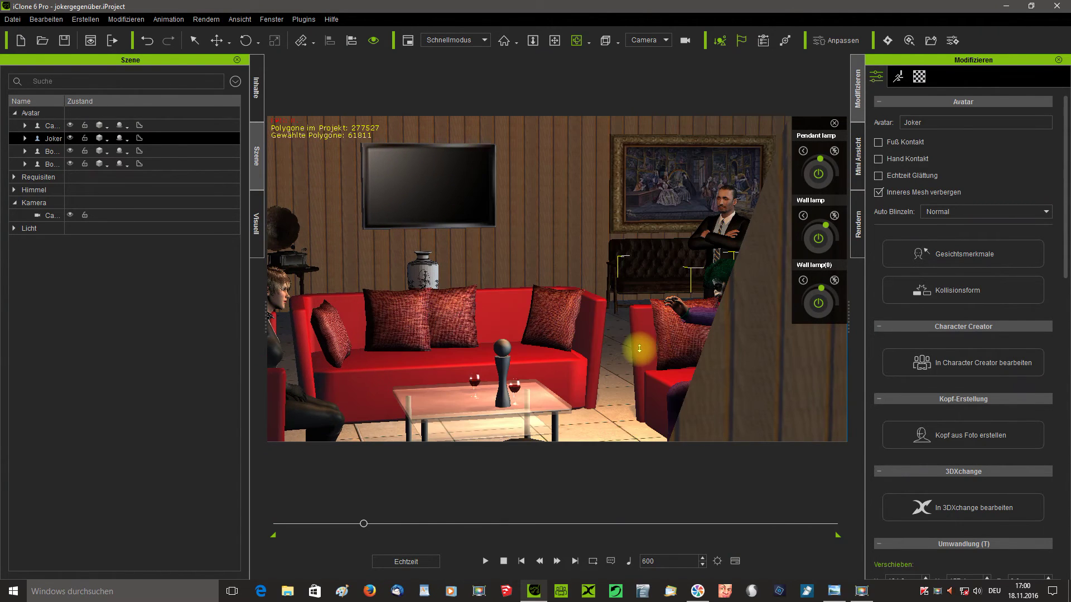
pyautogui.scroll(3, 640, 349)
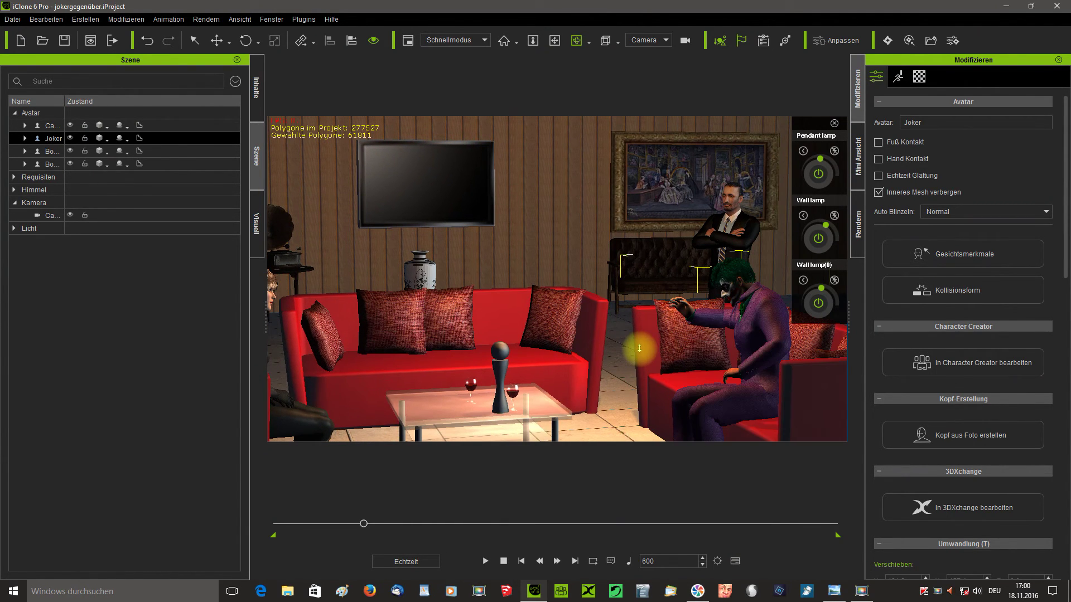
pyautogui.scroll(1, 639, 349)
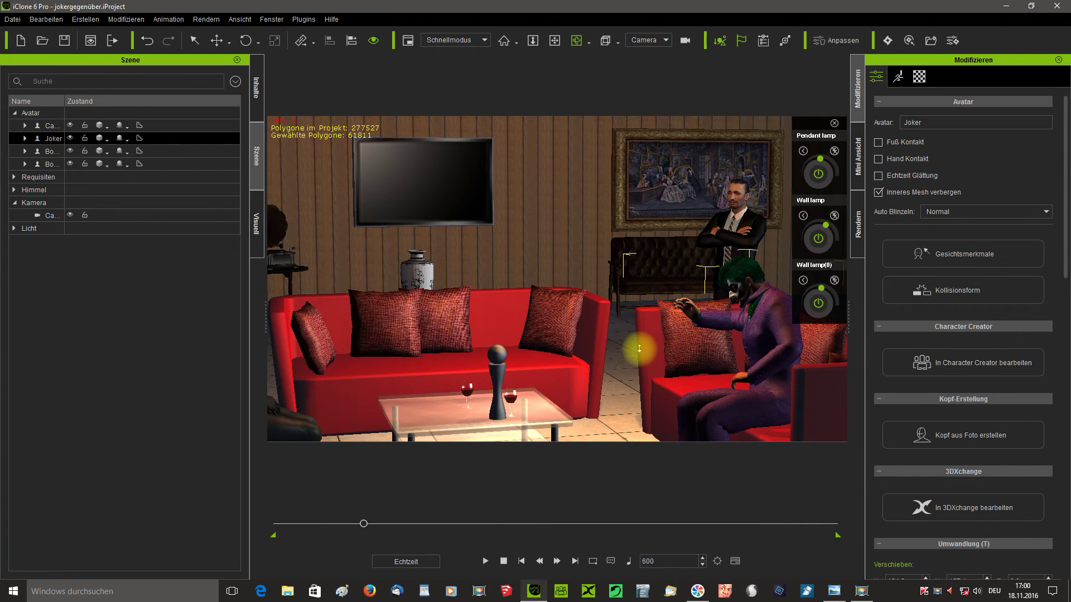
# - Go to frame 900 and orbit and zoom the camera to frame the seated woman, the glass table and the red sofas
pyautogui.doubleClick(653, 561)
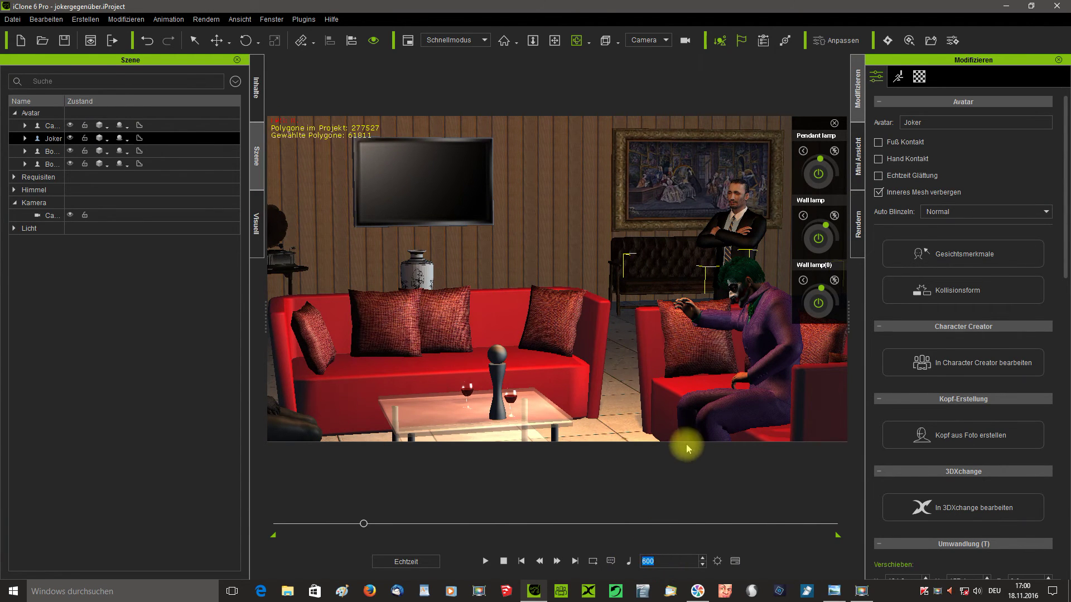
pyautogui.write('900')
pyautogui.press('Return')
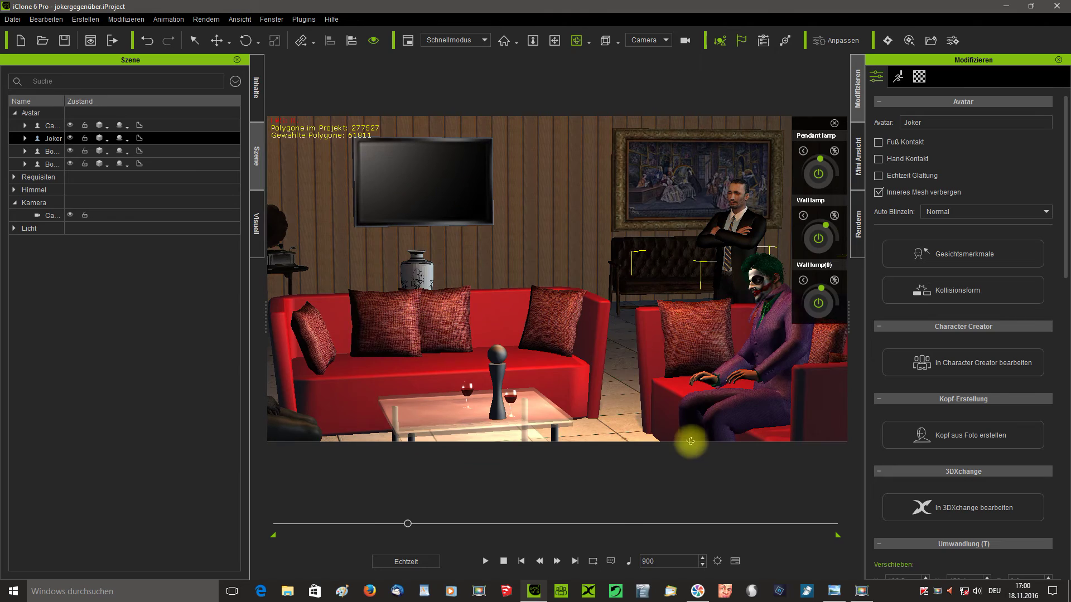
pyautogui.moveTo(764, 378); pyautogui.dragTo(596, 392, button='right')
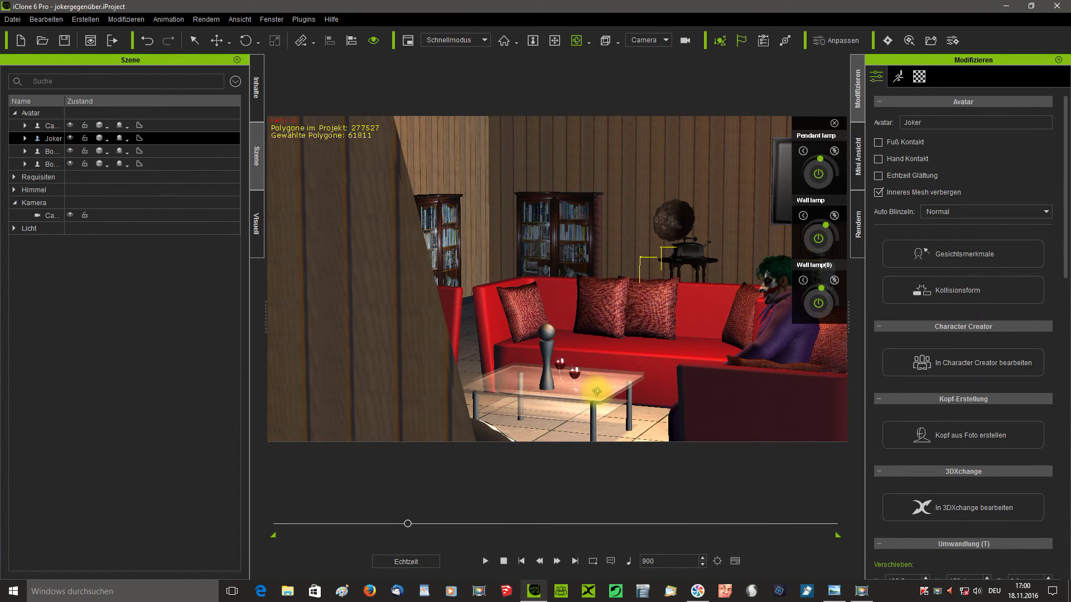
pyautogui.moveTo(608, 397); pyautogui.dragTo(563, 397, button='right')
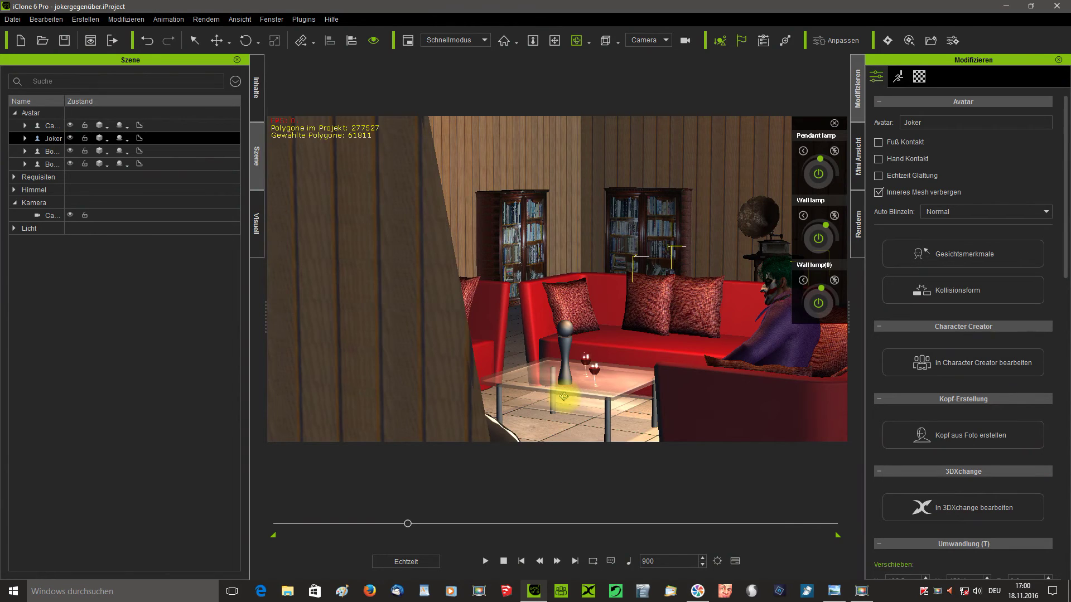
pyautogui.scroll(2, 564, 397)
pyautogui.scroll(2, 564, 396)
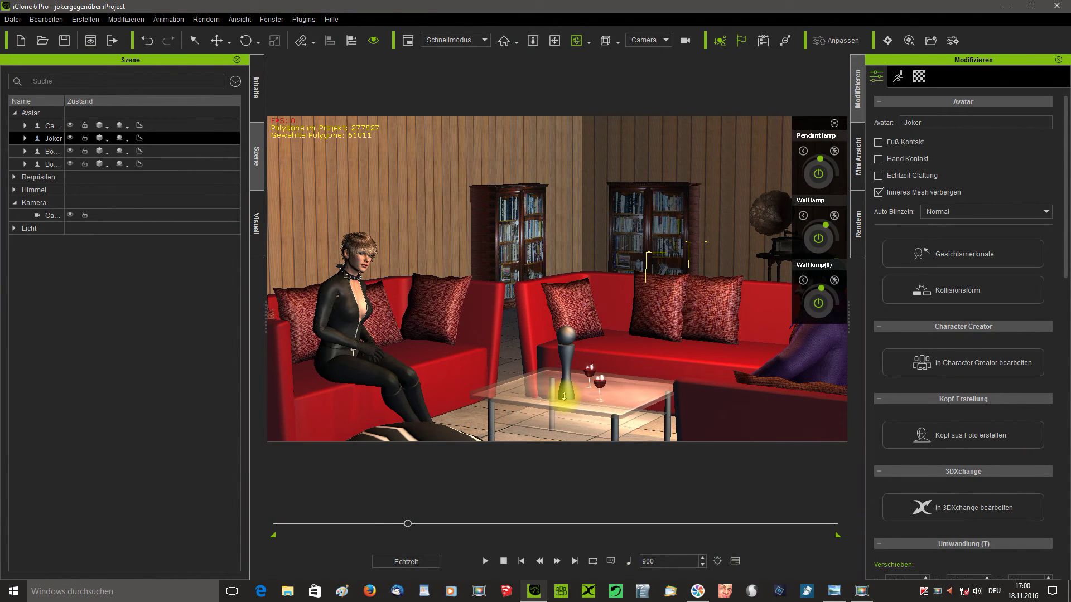
# - Play the camera animation from the first frame, then stop playback to return to the start
pyautogui.click(506, 561)
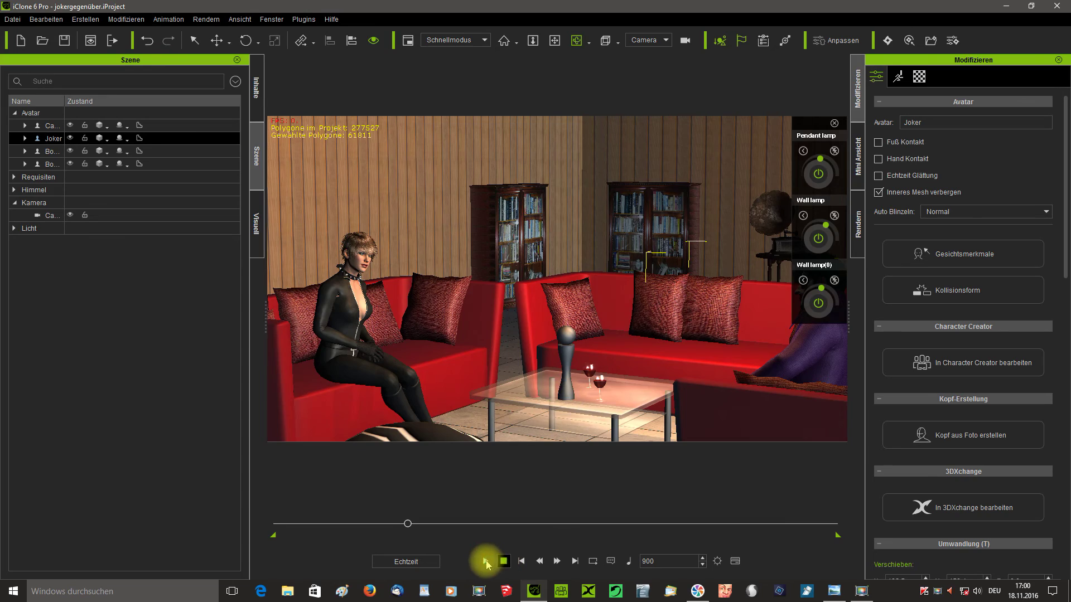
pyautogui.click(485, 561)
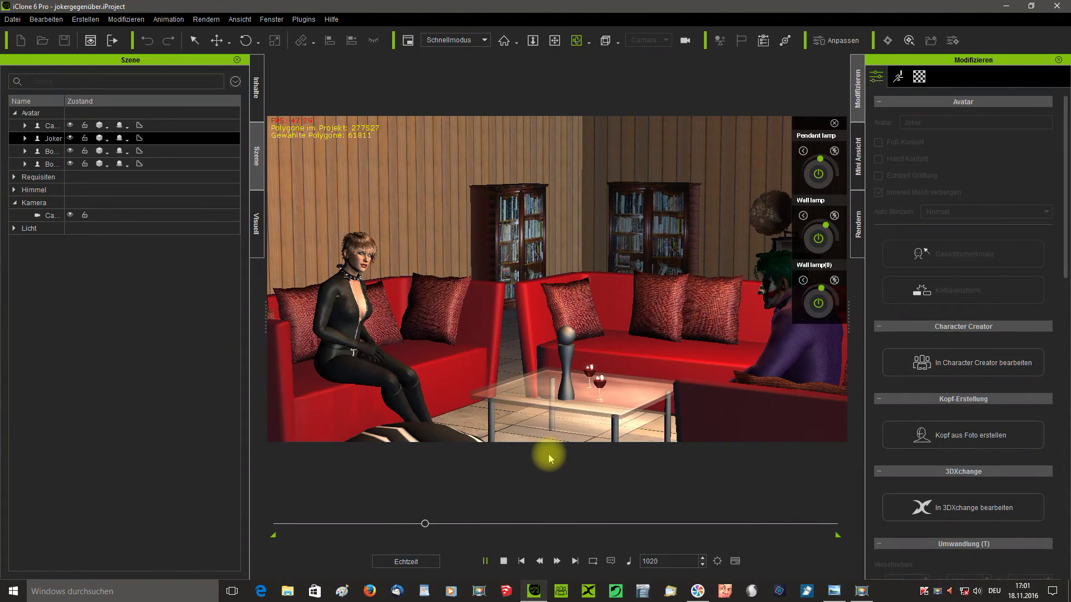
pyautogui.click(505, 562)
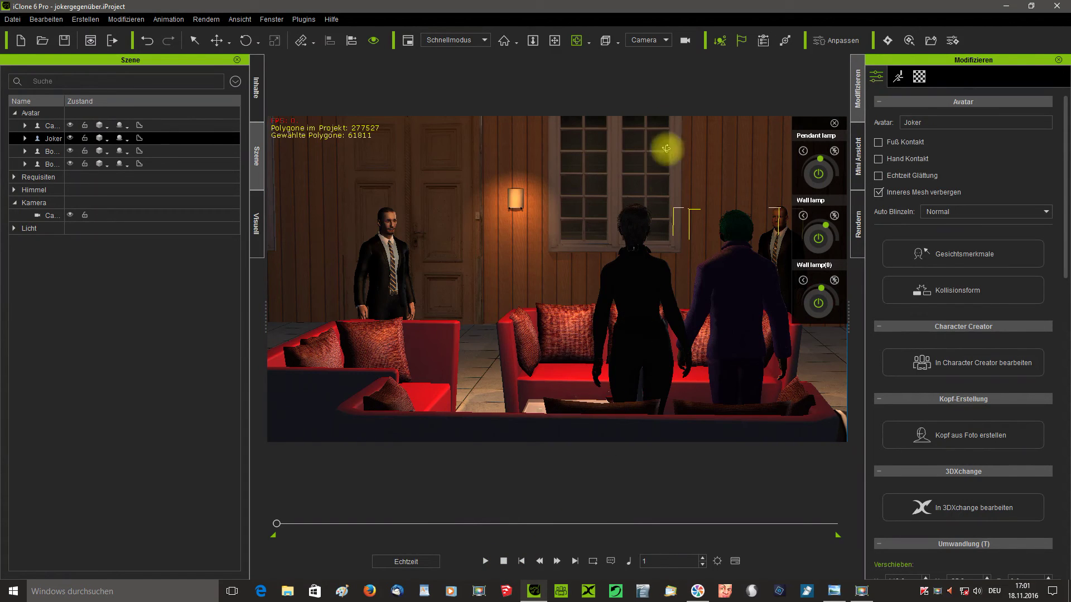
# - Switch to the preview camera and scrub the timeline to examine the camera's path around the room from above, ending at frame 1
pyautogui.click(646, 43)
pyautogui.click(644, 51)
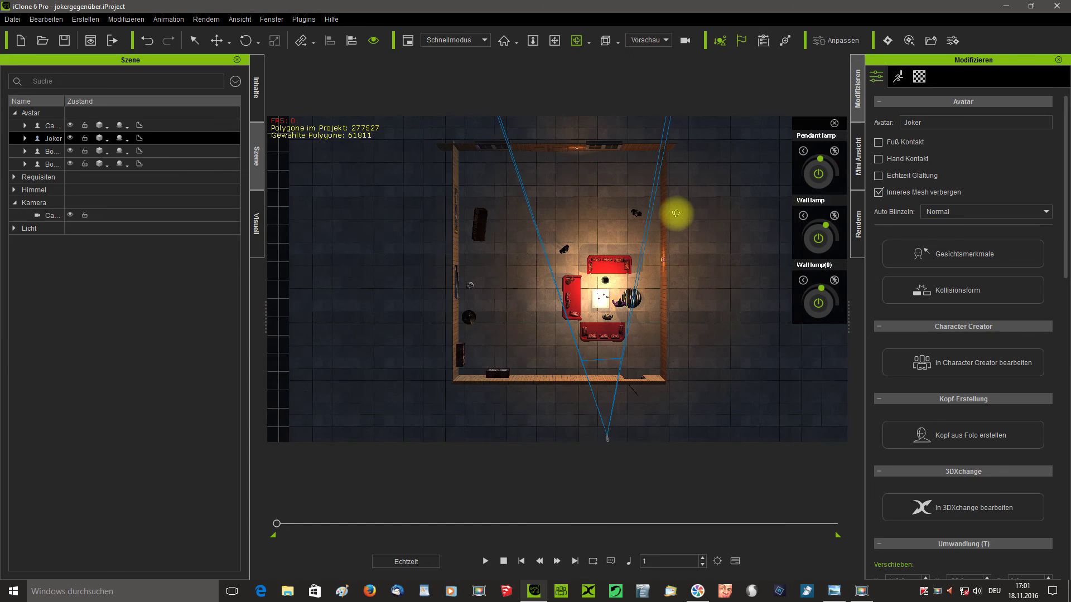
pyautogui.scroll(-2, 676, 213)
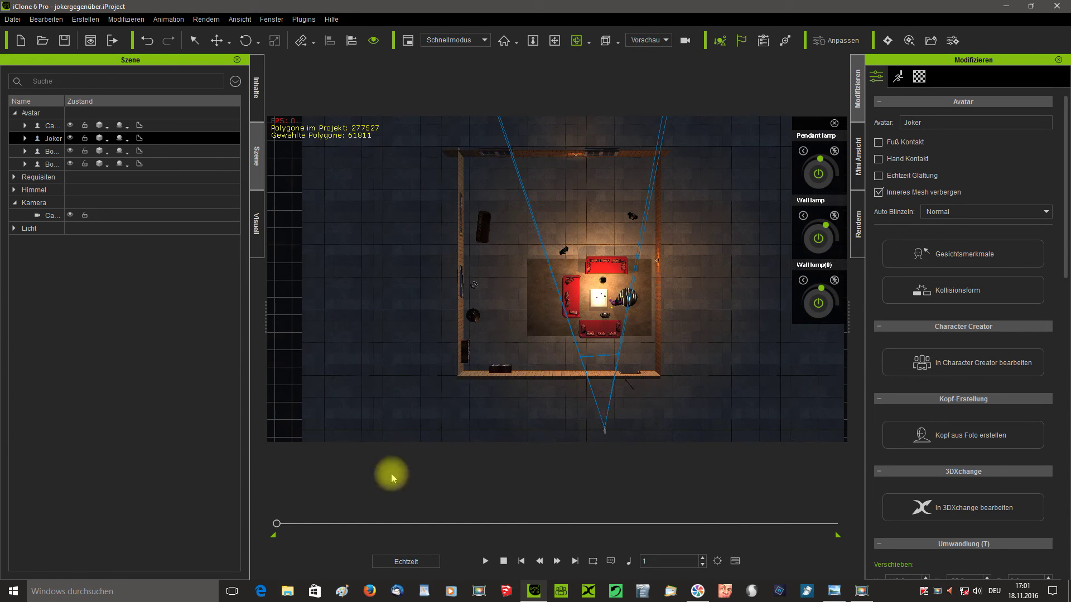
pyautogui.click(280, 524)
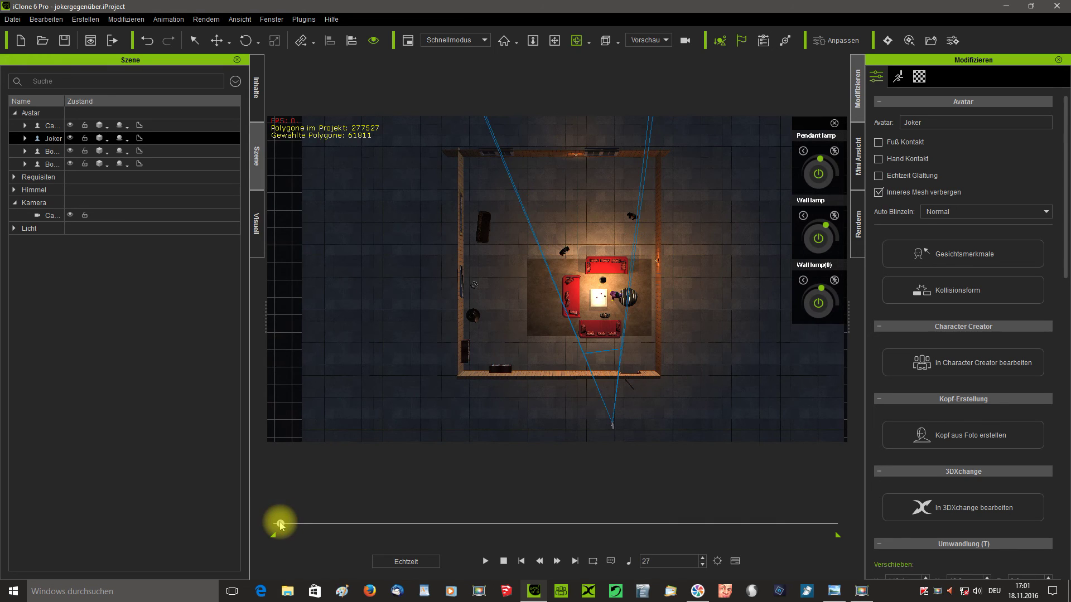
pyautogui.moveTo(286, 525); pyautogui.dragTo(330, 522)
pyautogui.moveTo(347, 520); pyautogui.dragTo(370, 508)
pyautogui.moveTo(644, 273); pyautogui.dragTo(636, 285)
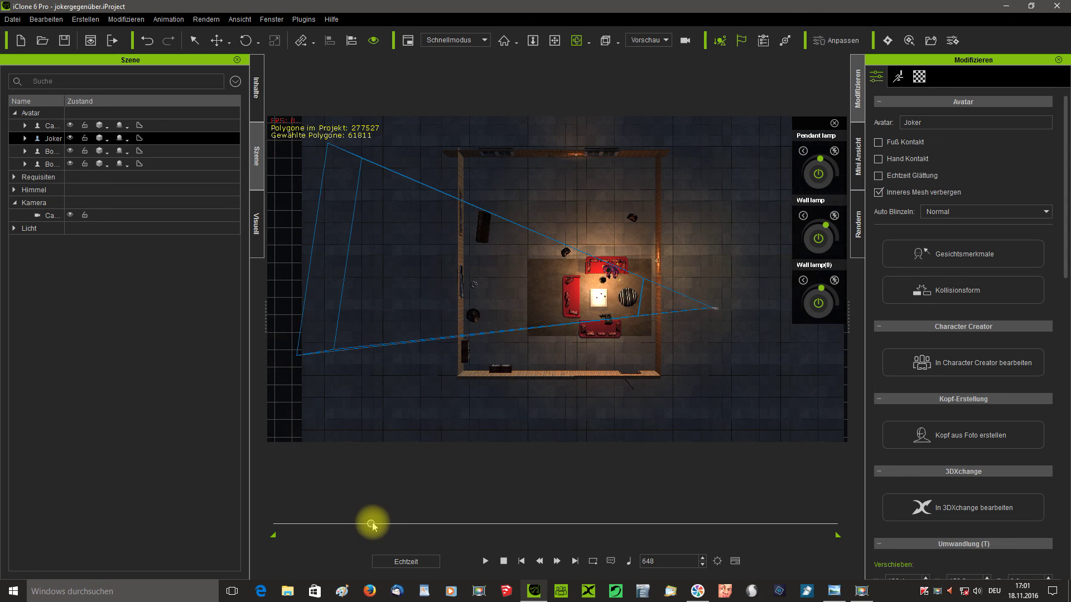
pyautogui.moveTo(371, 523); pyautogui.dragTo(262, 482)
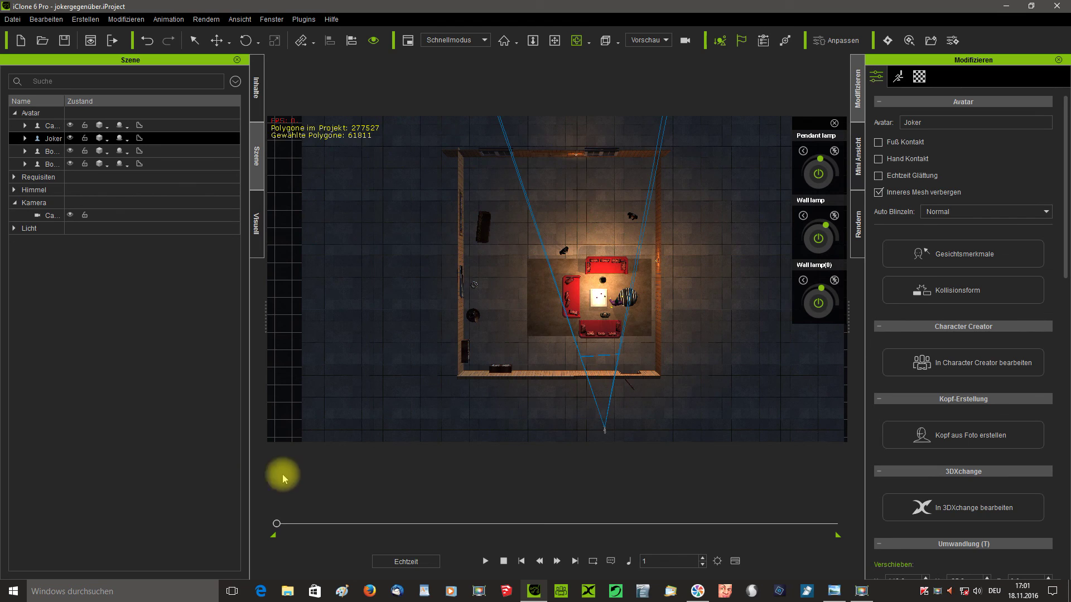
# - Switch from the preview back to the animated camera's view
pyautogui.click(645, 40)
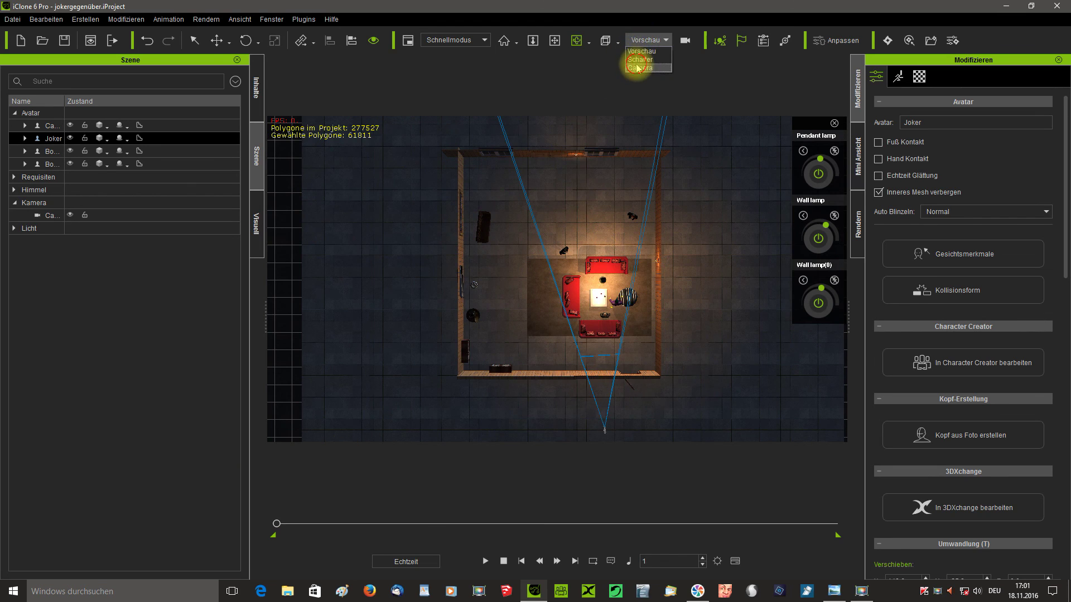
pyautogui.click(638, 68)
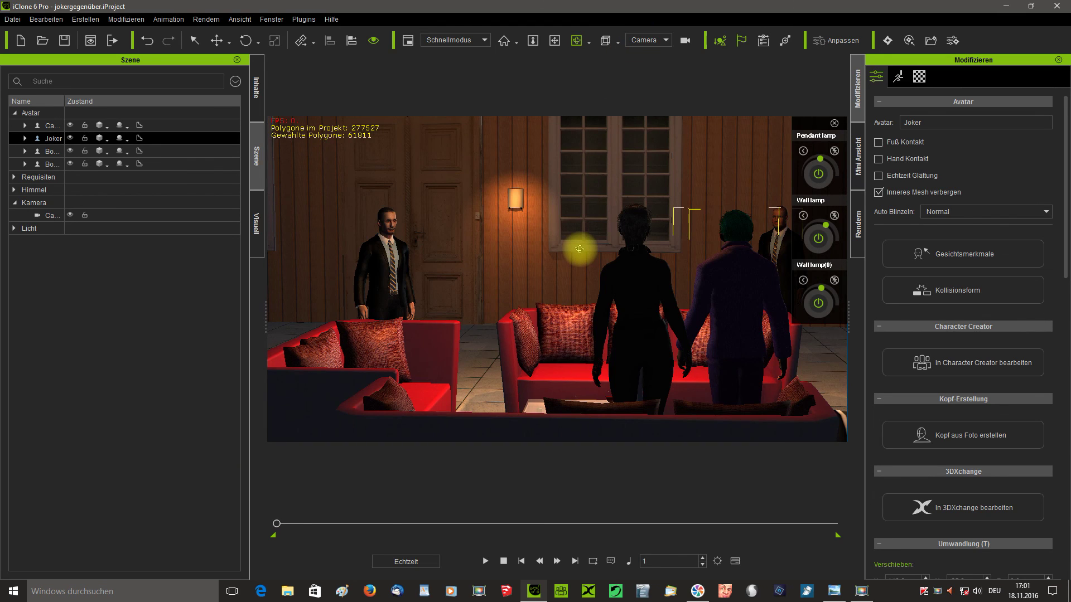